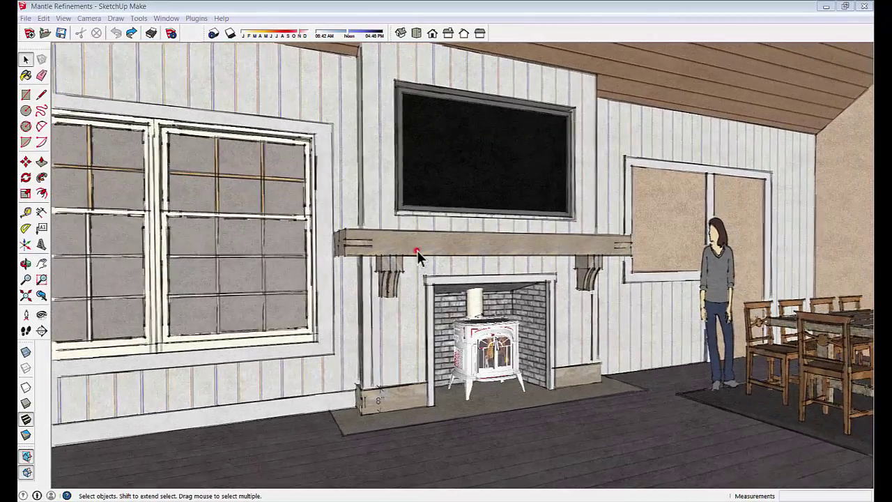
Examine the fireplace wall from several angles, highlighting the mantle assembly and the surrounding room walls to compare the separate pieces
{"action": "left_click", "coordinate": [418, 255]}
{"action": "middle_click_drag", "start_coordinate": [418, 255], "coordinate": [411, 337]}
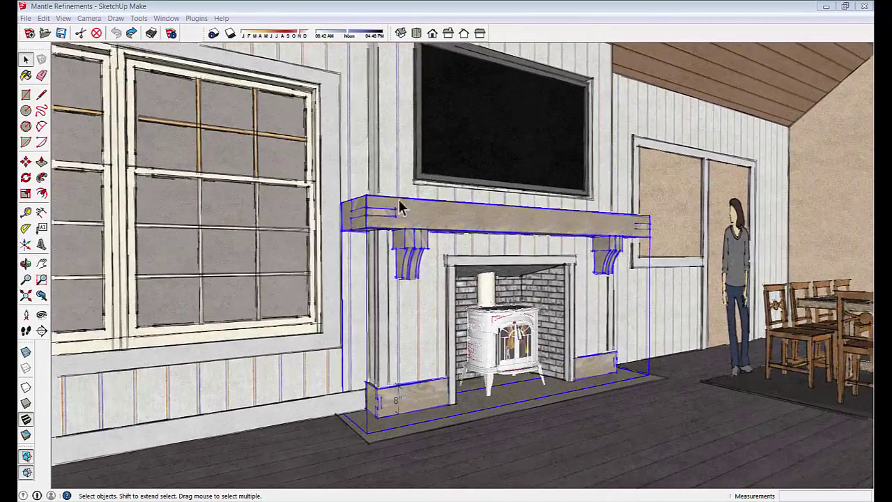
{"action": "left_click", "coordinate": [395, 167]}
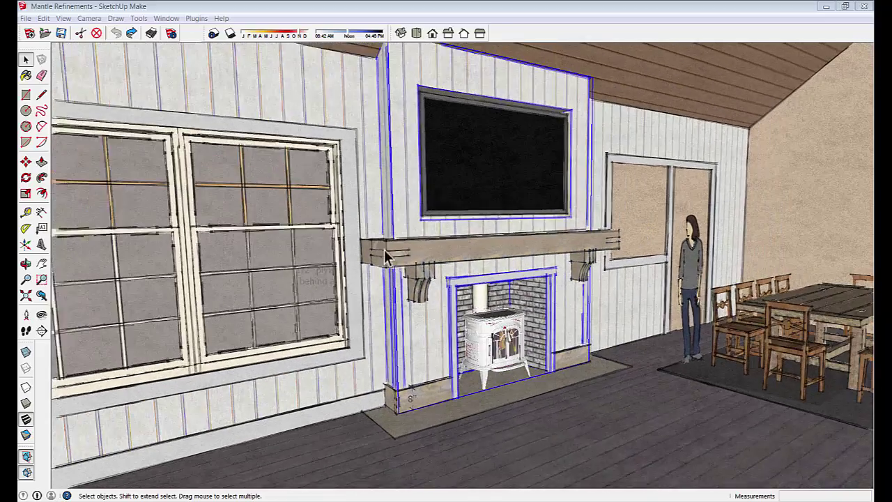
{"action": "middle_click_drag", "start_coordinate": [387, 256], "coordinate": [372, 388]}
{"action": "left_click", "coordinate": [333, 78]}
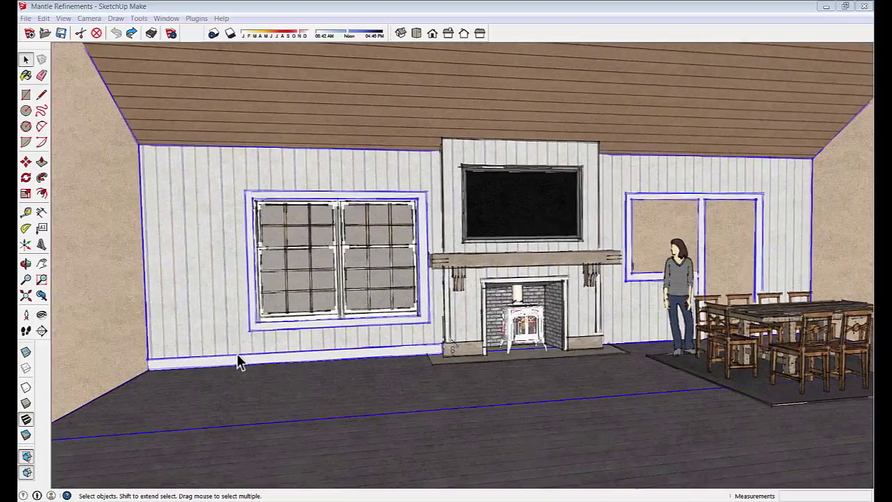
{"action": "middle_click_drag", "start_coordinate": [237, 360], "coordinate": [112, 300]}
{"action": "left_click", "coordinate": [106, 286]}
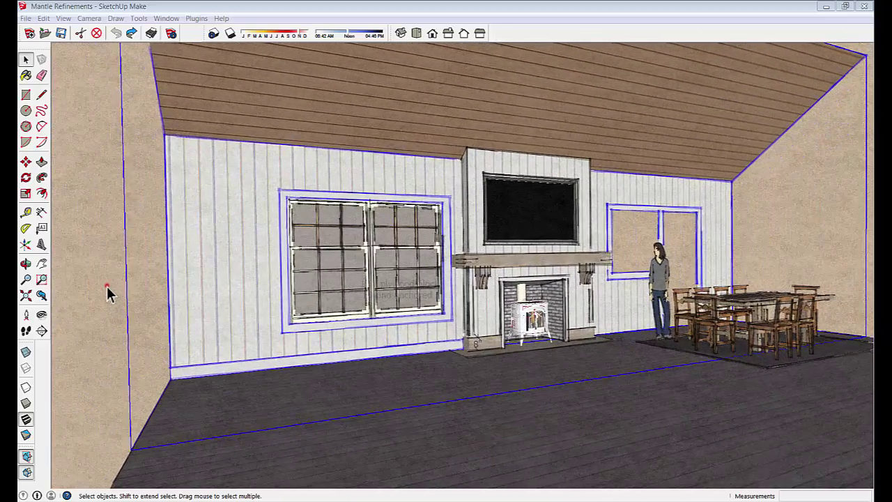
{"action": "scroll", "coordinate": [394, 283], "scroll_direction": "up", "scroll_amount": 2}
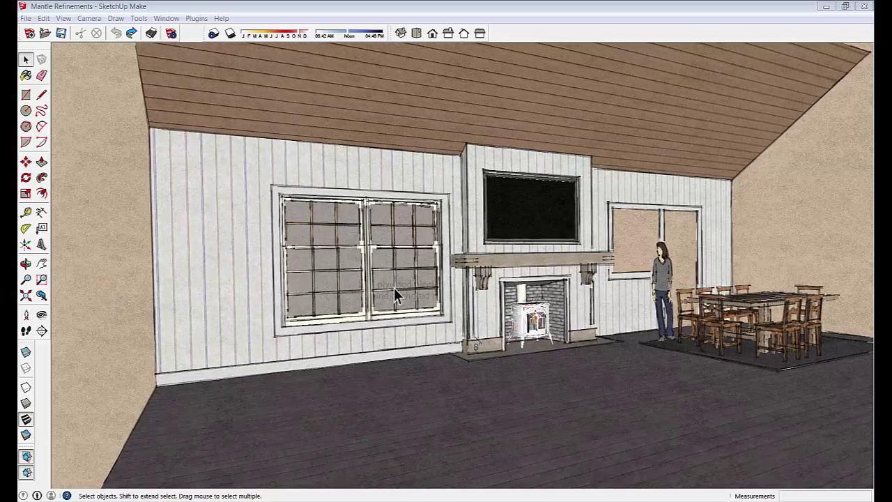
{"action": "scroll", "coordinate": [466, 284], "scroll_direction": "up", "scroll_amount": 2}
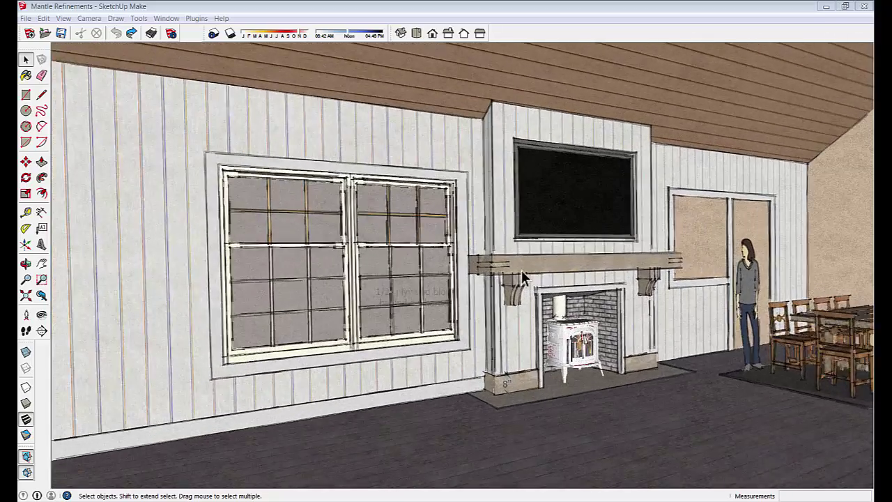
Move the mantle assembly, including its corbels and base blocks, about 70 inches out from the fireplace wall into the room
{"action": "left_click", "coordinate": [522, 269]}
{"action": "middle_click_drag", "start_coordinate": [521, 284], "coordinate": [503, 334]}
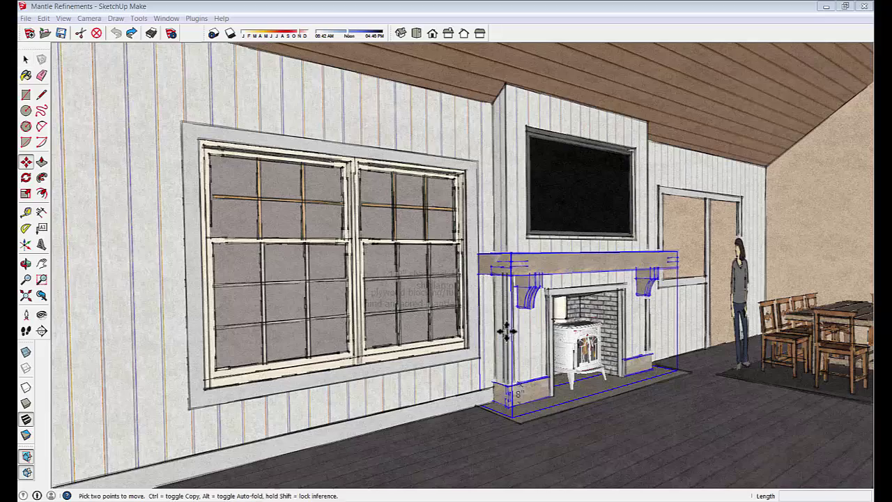
{"action": "left_click", "coordinate": [511, 258]}
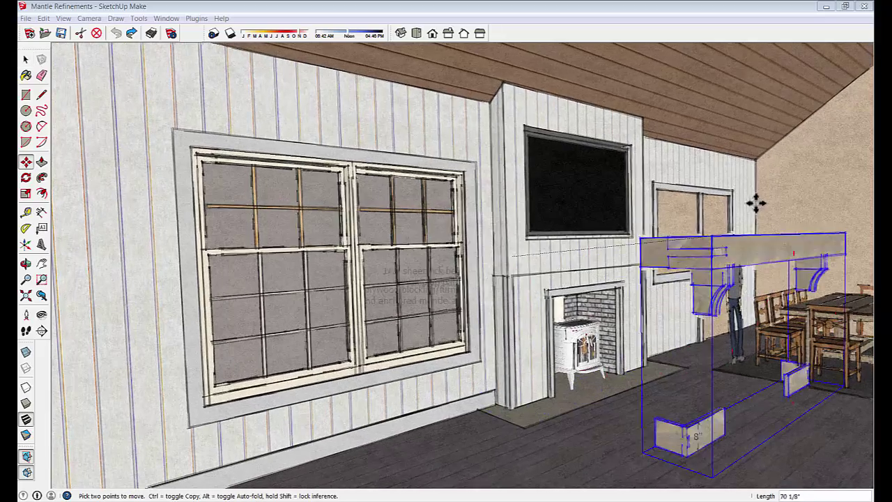
{"action": "middle_click_drag", "start_coordinate": [756, 203], "coordinate": [757, 193]}
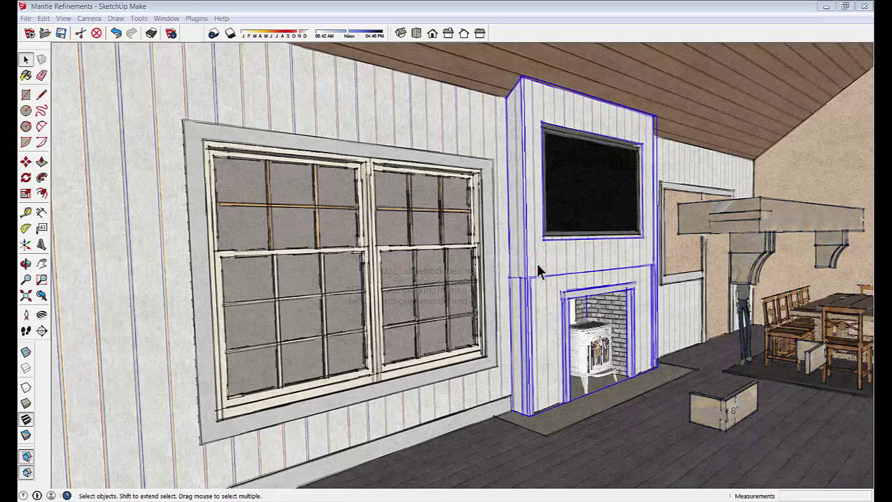
Move the paneled fireplace surround away from the wall, and undo both this move and the mantle move
{"action": "key", "text": "m"}
{"action": "left_click", "coordinate": [533, 258]}
{"action": "middle_click_drag", "start_coordinate": [584, 270], "coordinate": [708, 234]}
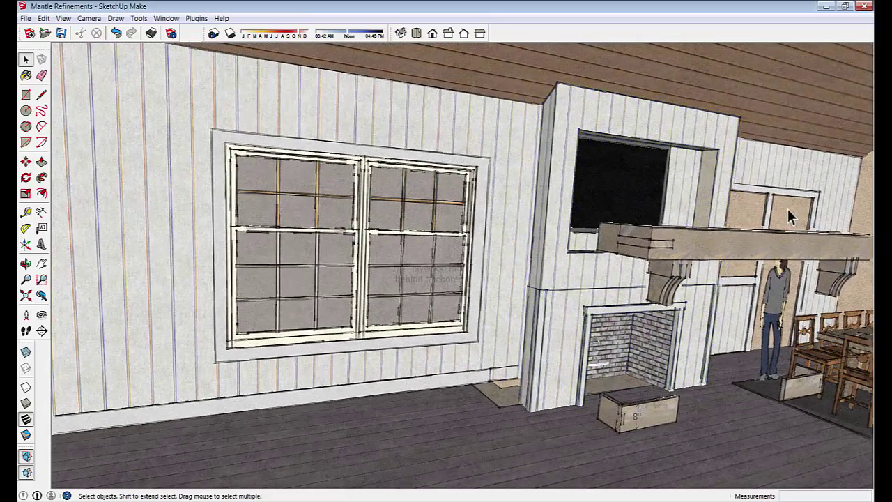
{"action": "key", "text": "ctrl+z"}
{"action": "key", "text": "ctrl+z"}
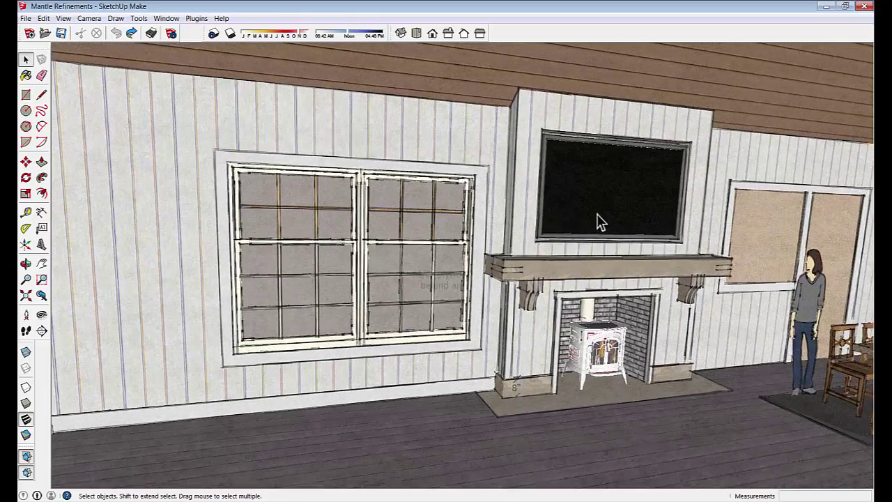
Turn on shadows in the model while viewing the mantle and fireplace closer to straight on
{"action": "scroll", "coordinate": [605, 281], "scroll_direction": "up", "scroll_amount": 5}
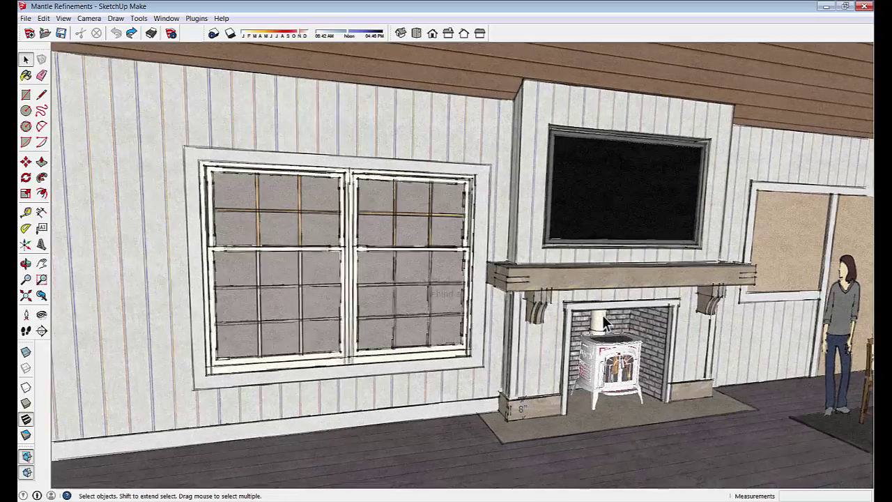
{"action": "scroll", "coordinate": [604, 319], "scroll_direction": "up", "scroll_amount": 2}
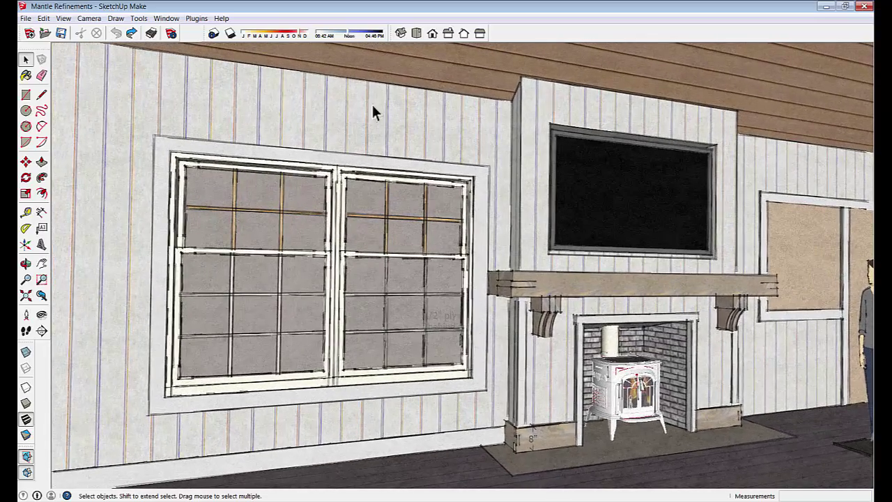
{"action": "left_click", "coordinate": [231, 34]}
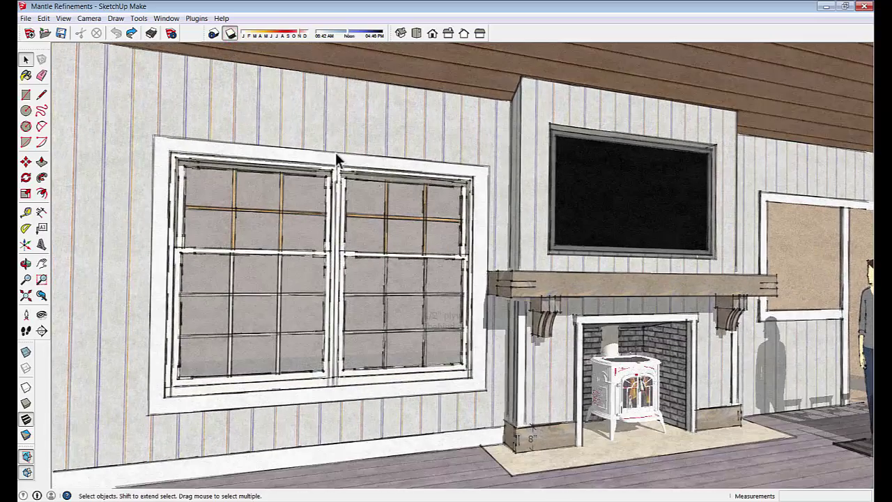
{"action": "scroll", "coordinate": [378, 182], "scroll_direction": "down", "scroll_amount": 2}
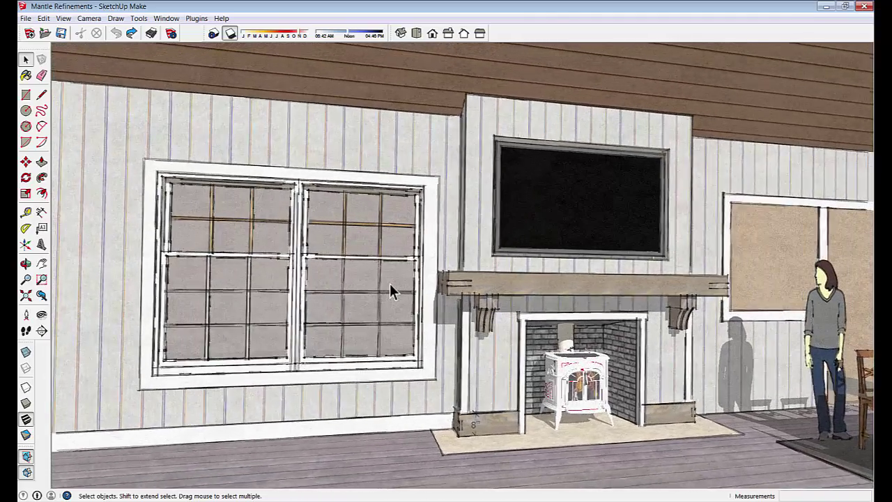
{"action": "key", "text": "F3"}
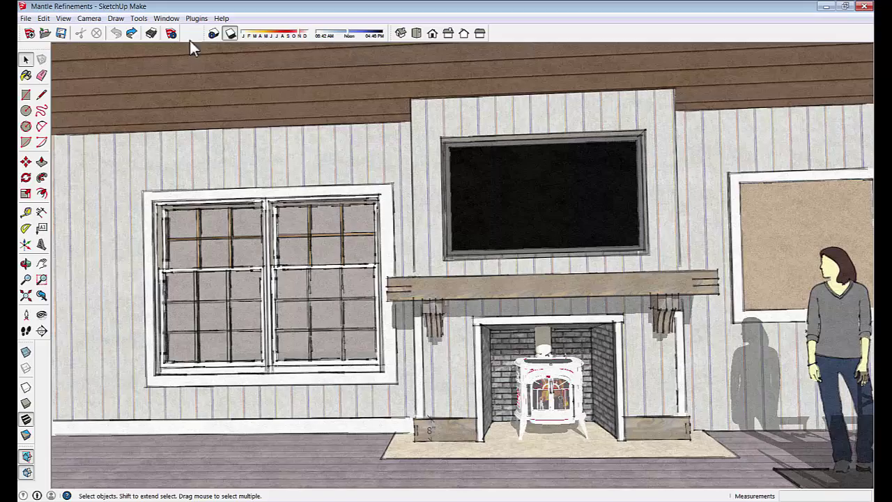
Apply the Default Style from the Default Styles collection to the model, and dismiss the style settings
{"action": "left_click", "coordinate": [174, 19]}
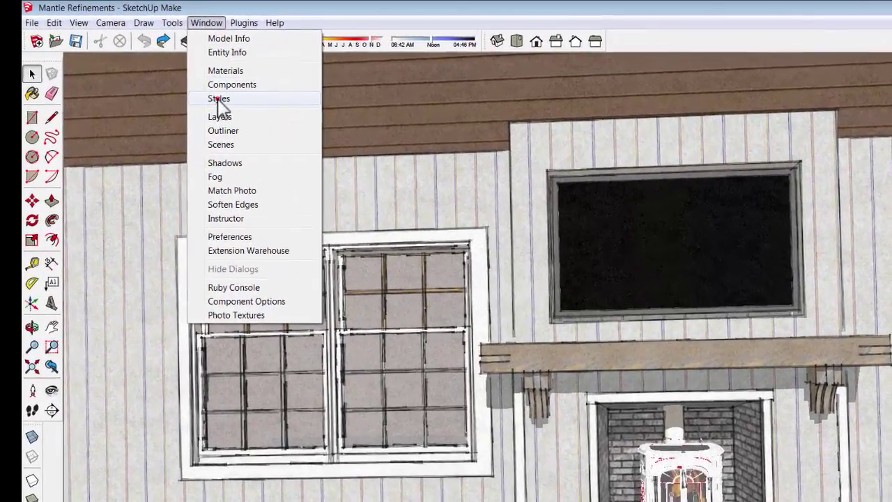
{"action": "left_click", "coordinate": [218, 98]}
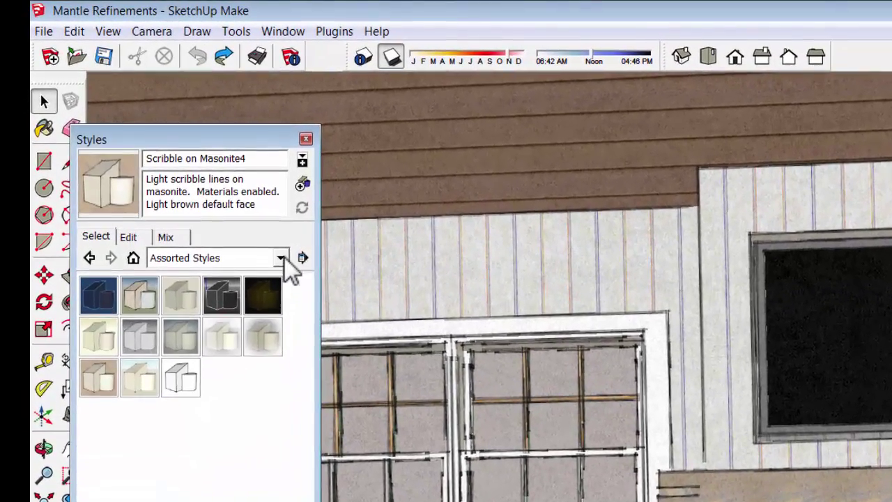
{"action": "left_click", "coordinate": [257, 236]}
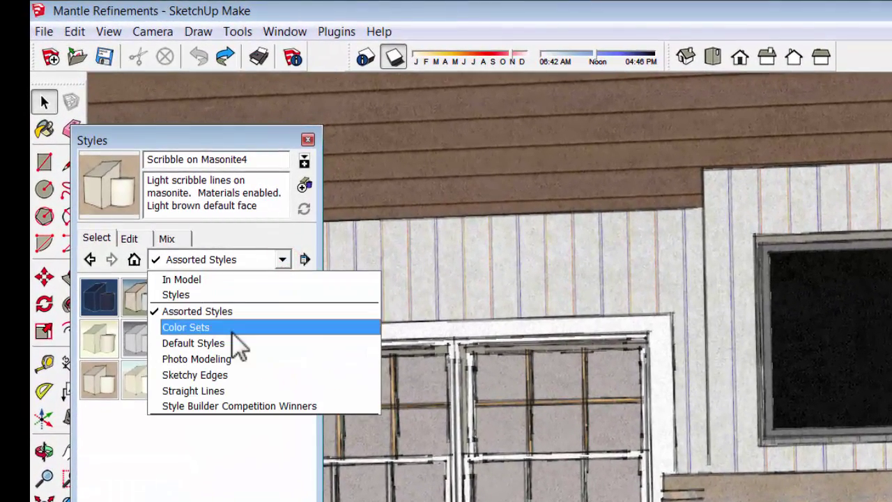
{"action": "left_click", "coordinate": [192, 355]}
{"action": "left_click", "coordinate": [282, 259]}
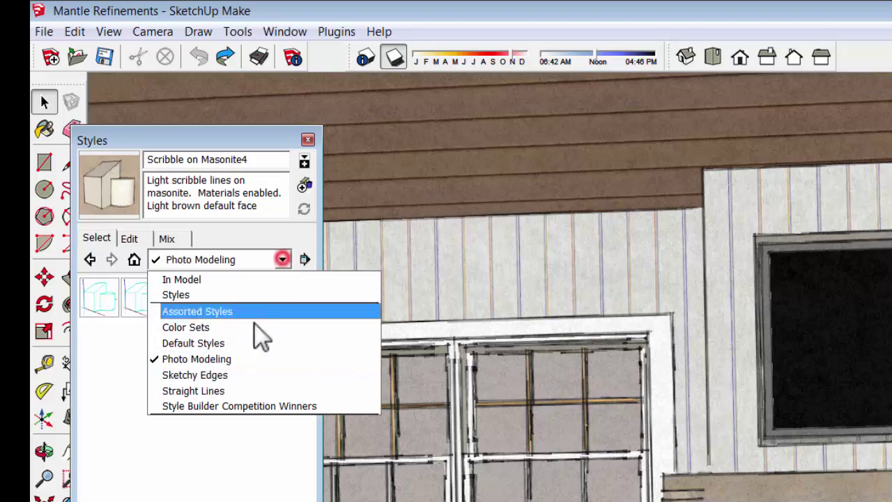
{"action": "left_click", "coordinate": [212, 343]}
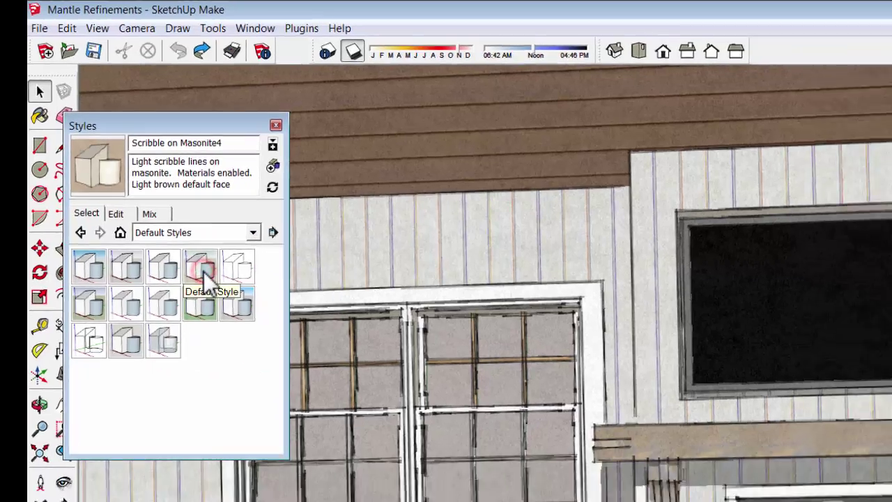
{"action": "left_click", "coordinate": [203, 271]}
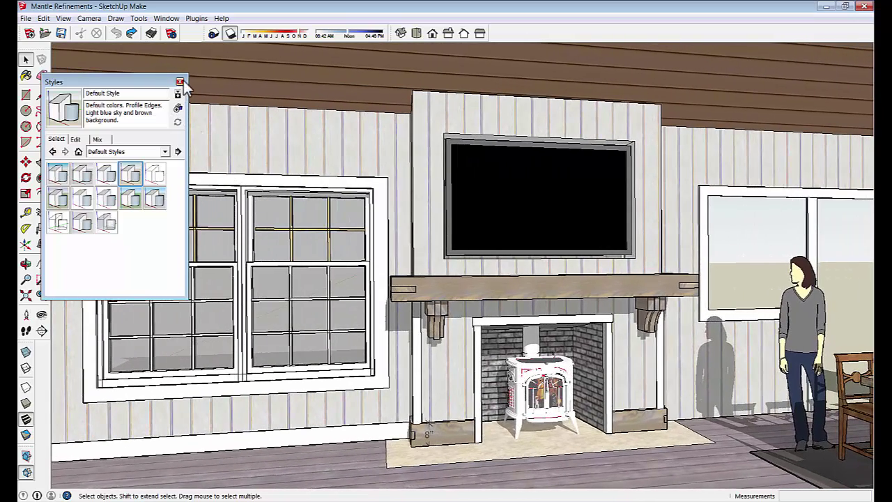
{"action": "left_click", "coordinate": [180, 82]}
Turn off the model's shadows, highlight the fireplace surround together with the mantle assembly, and clear the selection
{"action": "left_click", "coordinate": [230, 34]}
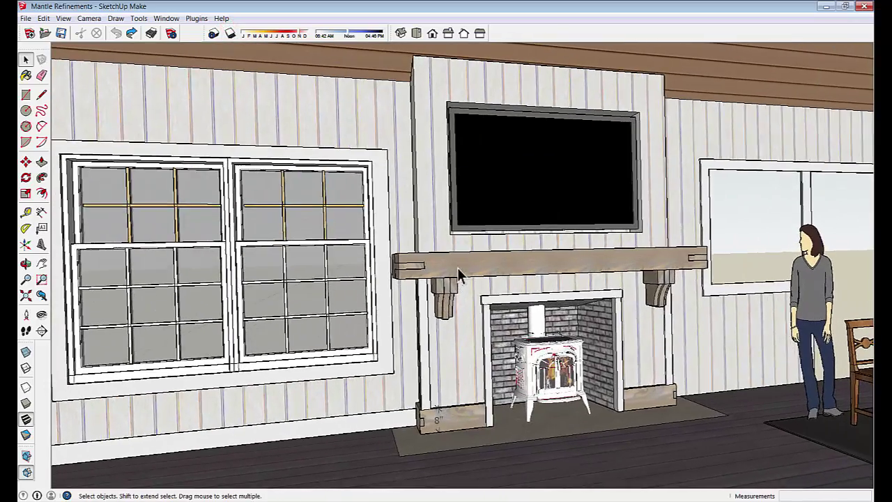
{"action": "left_click", "coordinate": [458, 272]}
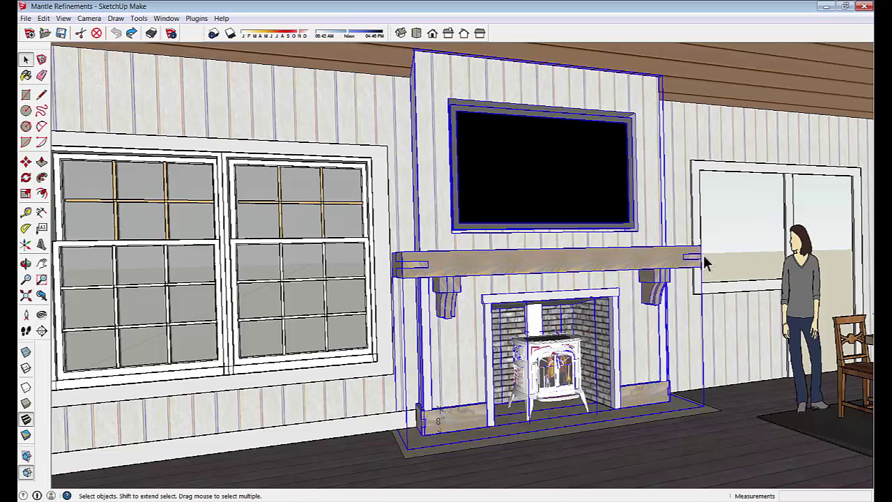
{"action": "left_click", "coordinate": [734, 206]}
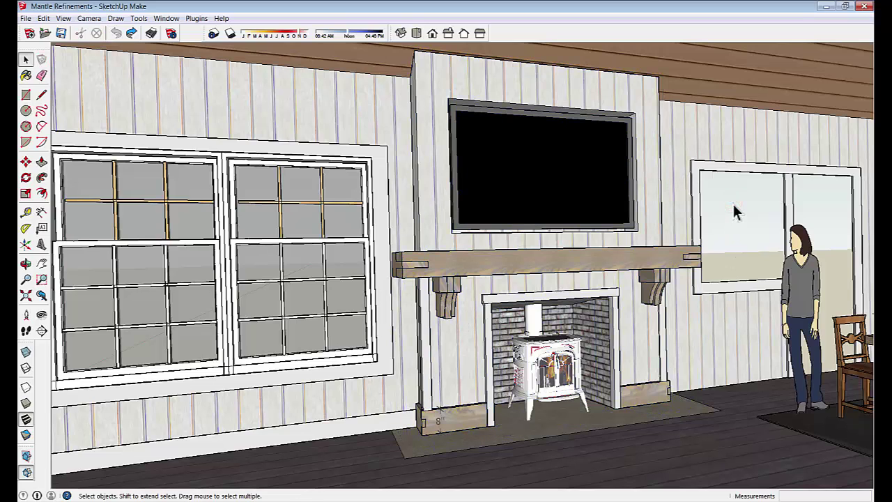
Switch to Windows Live Photo Gallery and examine photos Living Rm in Sheetrock #1, #2 and #3, returning to #1
{"action": "key", "text": "Page_Down"}
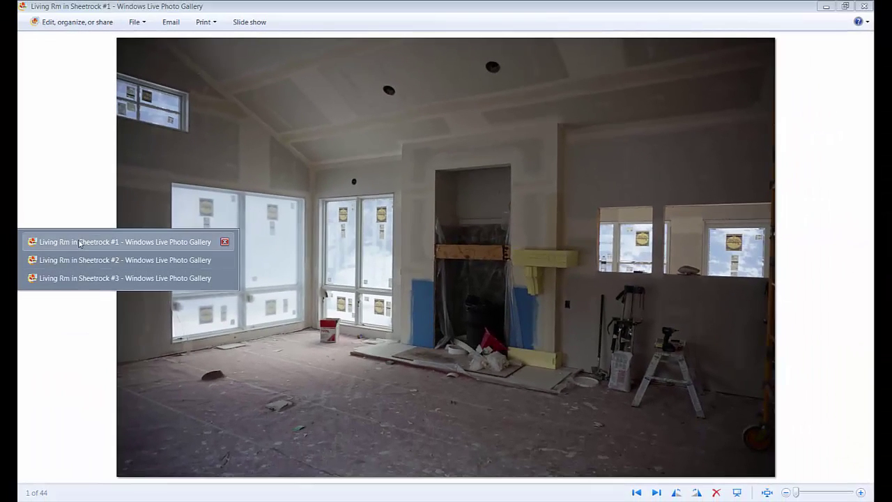
{"action": "left_click", "coordinate": [89, 263]}
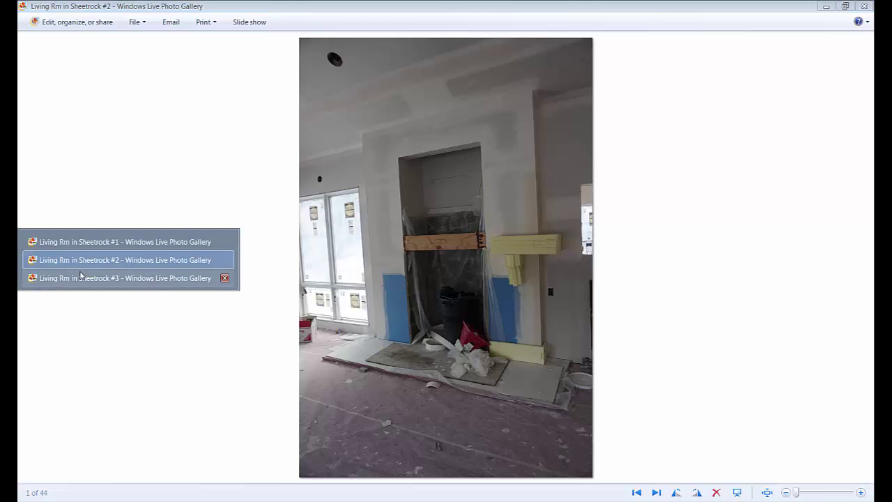
{"action": "left_click", "coordinate": [91, 278]}
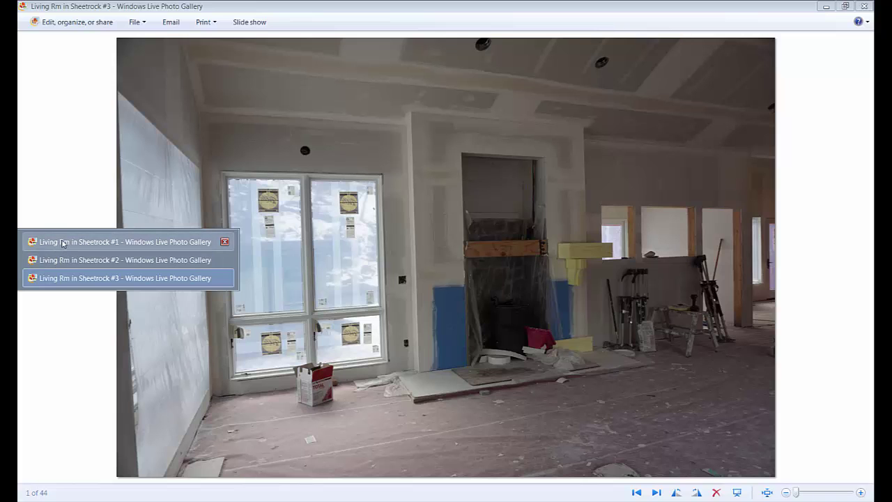
{"action": "left_click", "coordinate": [62, 242]}
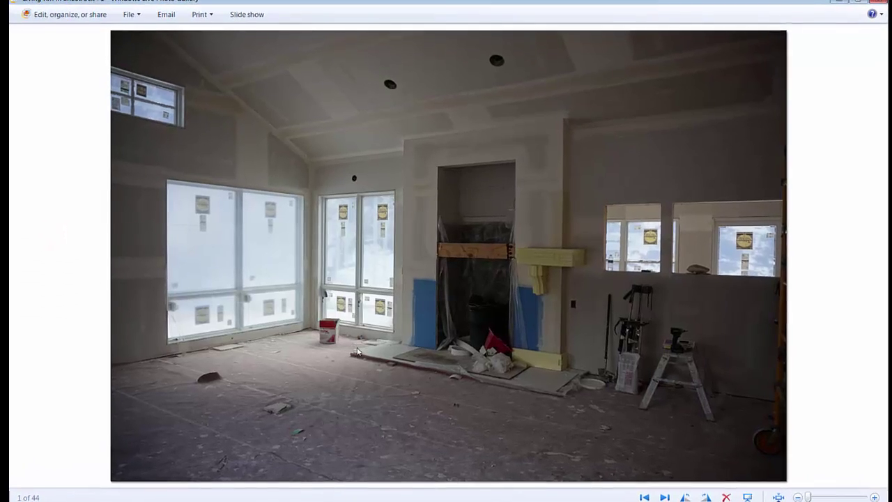
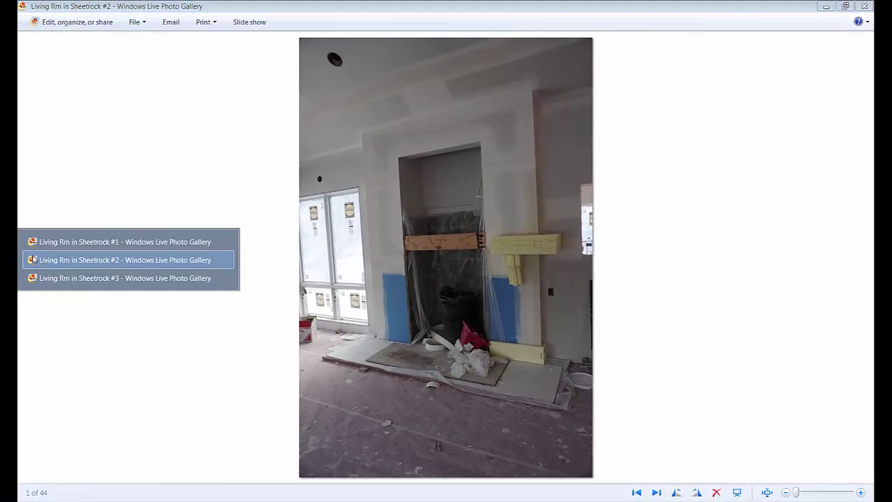
Examine the photo Living Rm in Sheetrock #3
{"action": "left_click", "coordinate": [119, 278]}
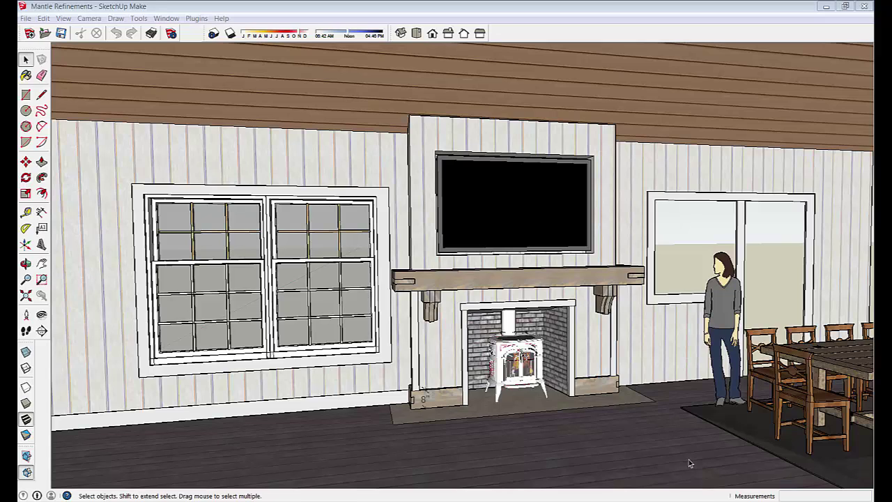
Switch to the Mantle Refinements model in SketchUp and highlight the mantle assembly, fireplace surround, television and stove by selecting them
{"action": "middle_click_drag", "start_coordinate": [688, 464], "coordinate": [476, 423]}
{"action": "left_click", "coordinate": [447, 399]}
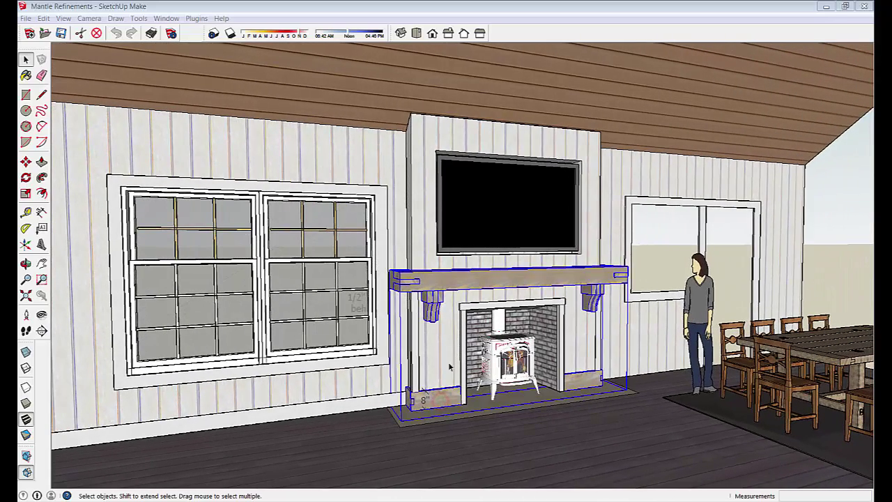
{"action": "left_click", "coordinate": [418, 225]}
{"action": "left_click", "coordinate": [534, 203], "text": "shift"}
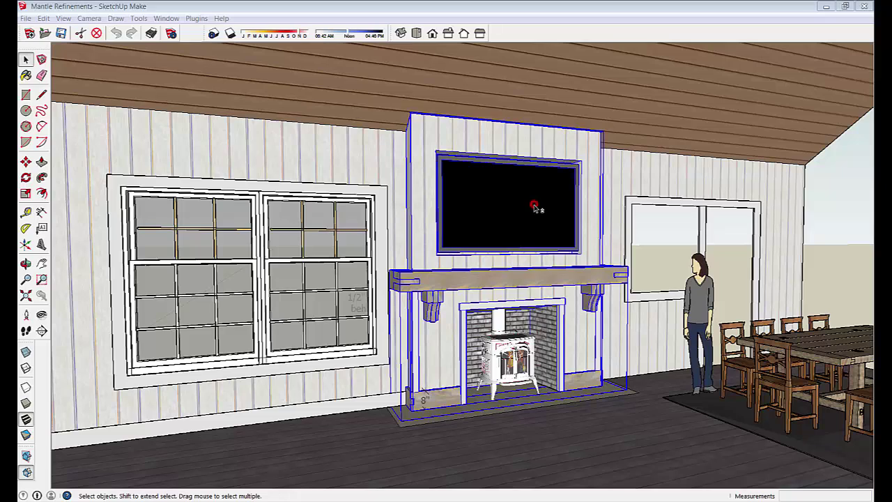
{"action": "left_click", "coordinate": [515, 357], "text": "shift"}
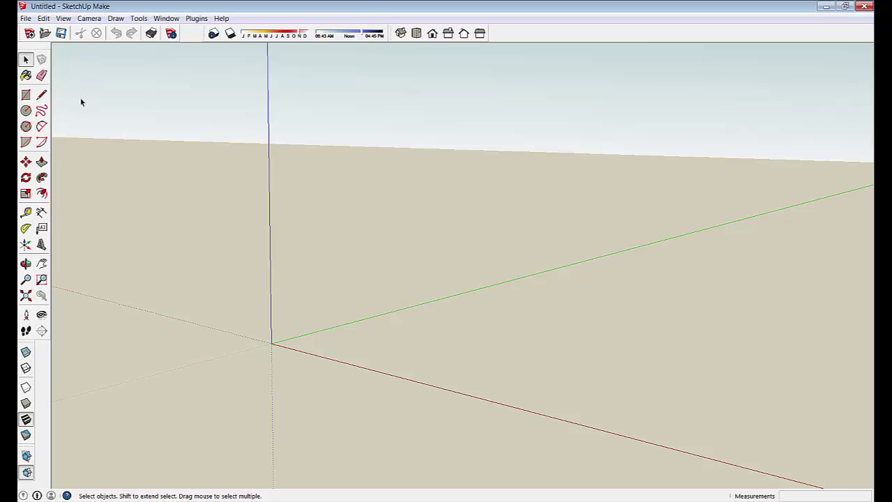
Start a new photo match in the untitled model using the picture Living Rm in Sheetrock #3
{"action": "left_click", "coordinate": [89, 19]}
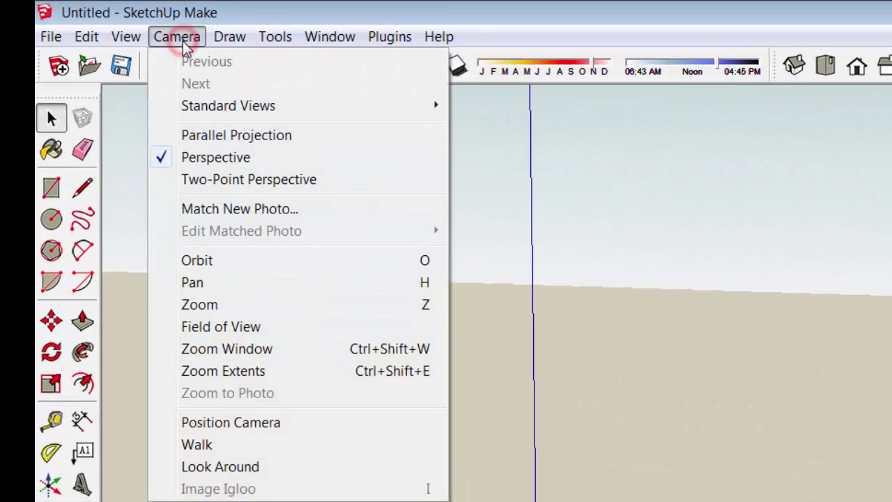
{"action": "left_click", "coordinate": [207, 209]}
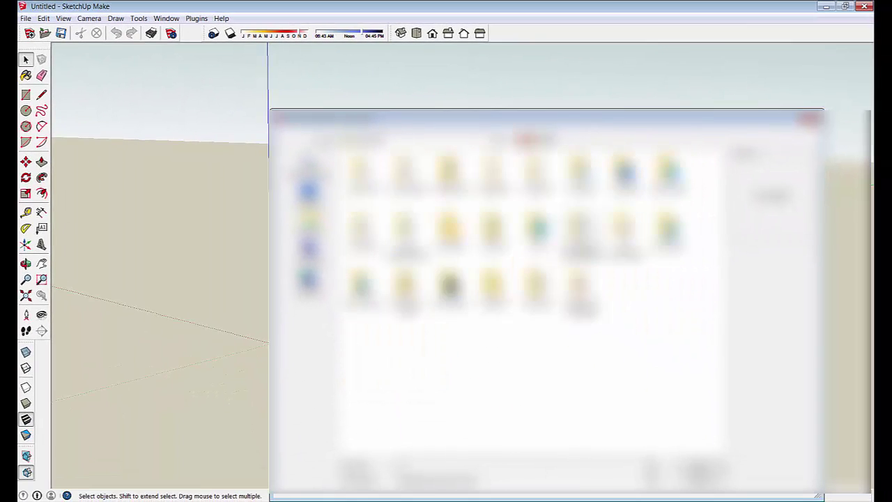
{"action": "double_click", "coordinate": [411, 296]}
{"action": "double_click", "coordinate": [665, 205]}
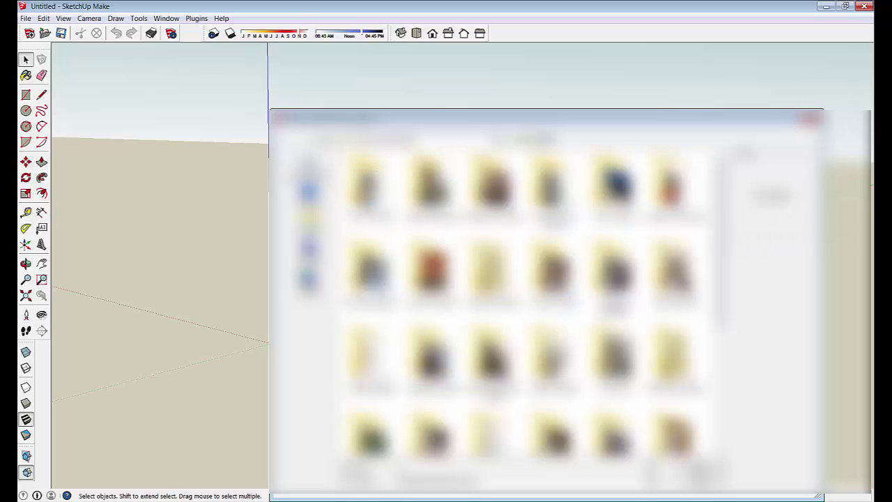
{"action": "double_click", "coordinate": [496, 354]}
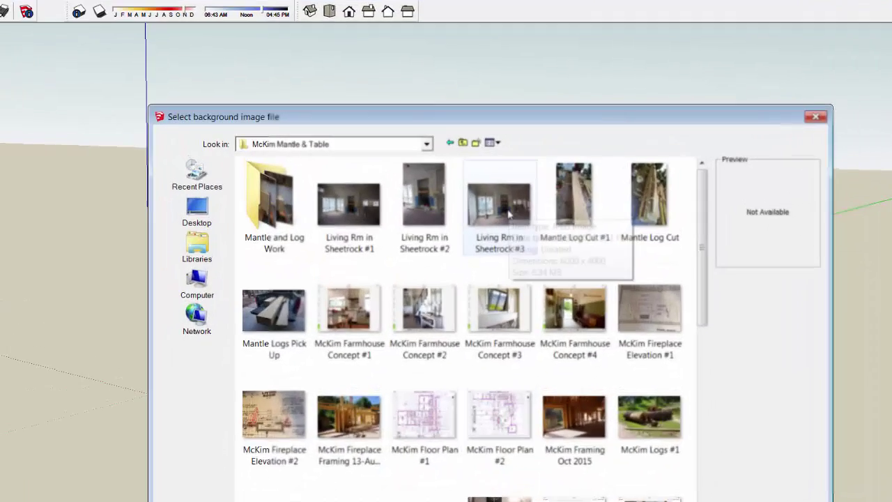
{"action": "left_click", "coordinate": [562, 193]}
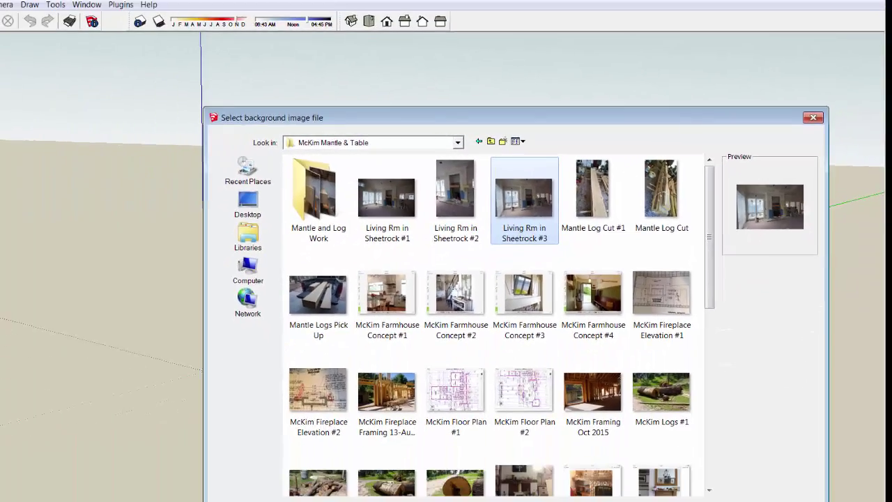
{"action": "left_click", "coordinate": [695, 464]}
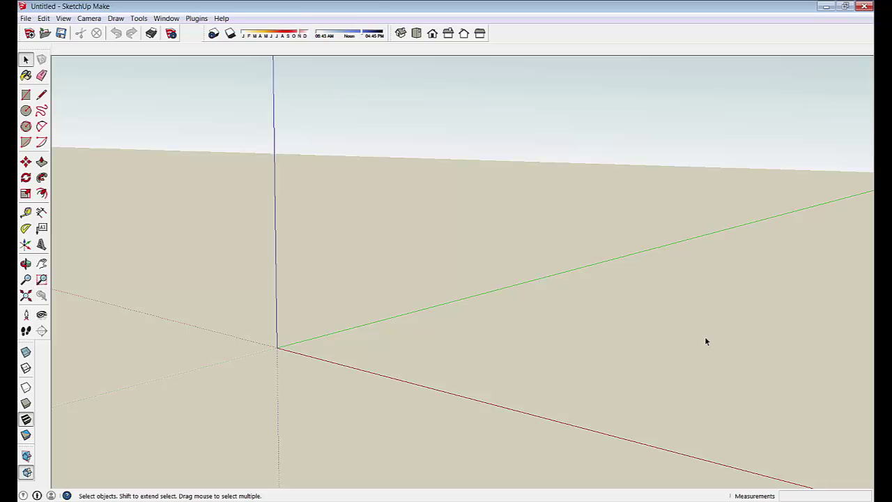
Move the Match Photo settings clear of the room picture and return to the matched view of Living Rm in Sheetrock #3
{"action": "middle_click_drag", "start_coordinate": [317, 345], "coordinate": [324, 344]}
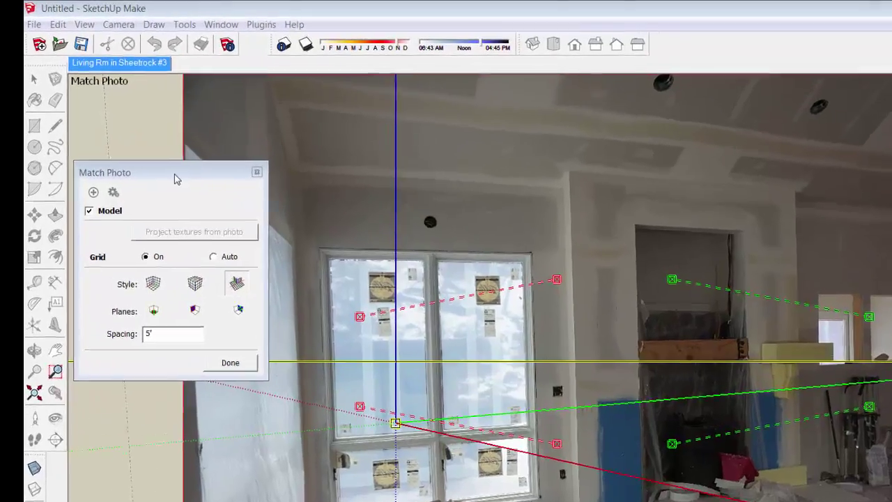
{"action": "left_click_drag", "start_coordinate": [137, 139], "coordinate": [128, 72]}
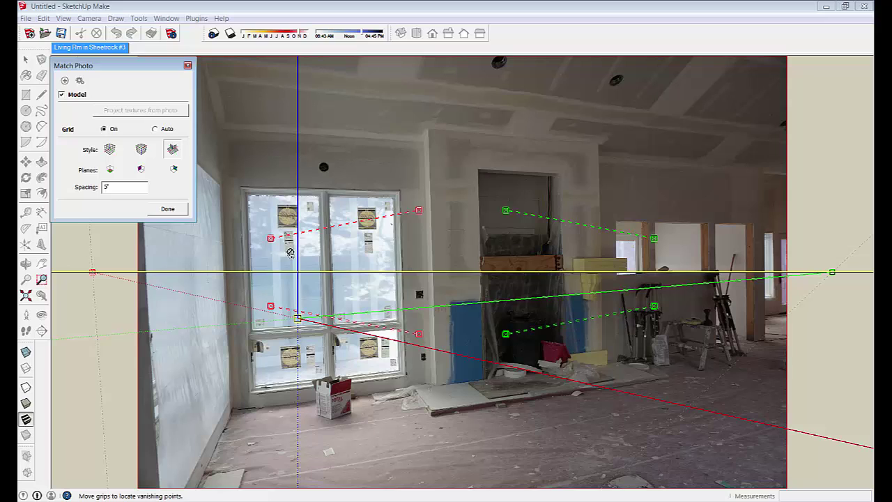
{"action": "left_click", "coordinate": [333, 436]}
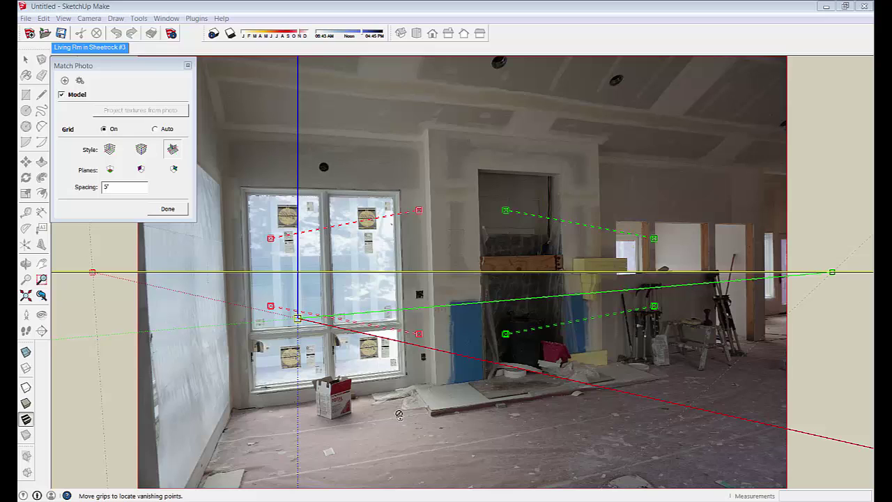
{"action": "left_click", "coordinate": [406, 449]}
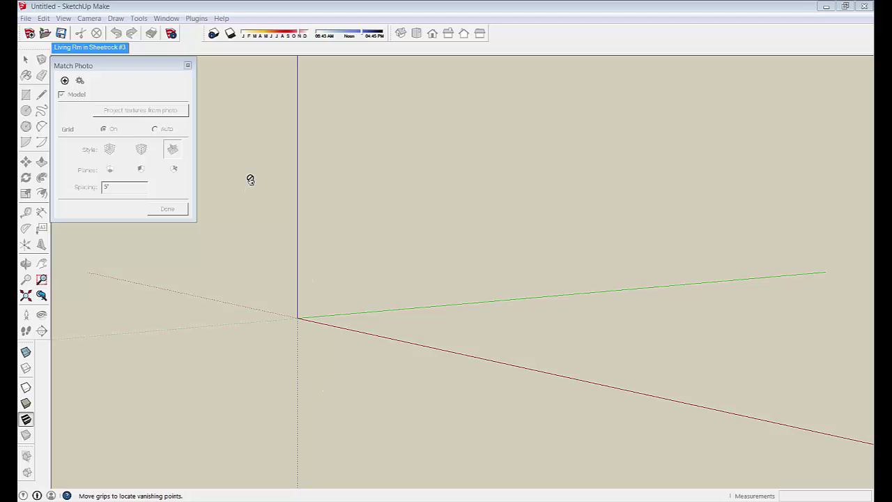
{"action": "left_click", "coordinate": [104, 49]}
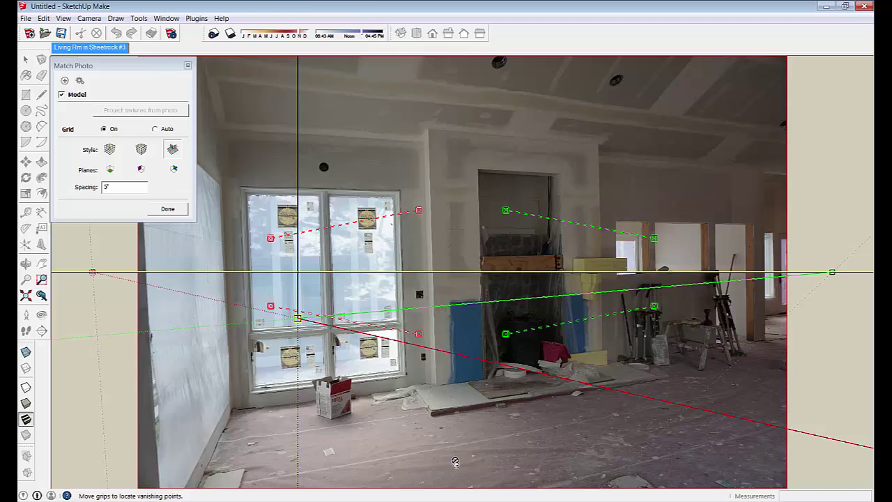
Place the photo match's axes origin at the base of the inside corner where the window wall meets the fireplace surround
{"action": "left_click_drag", "start_coordinate": [431, 384], "coordinate": [420, 133]}
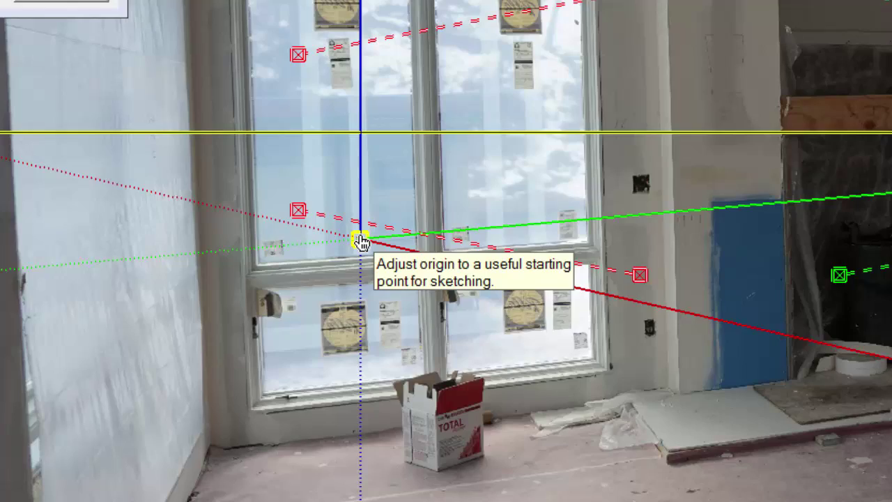
{"action": "left_click_drag", "start_coordinate": [360, 240], "coordinate": [606, 358]}
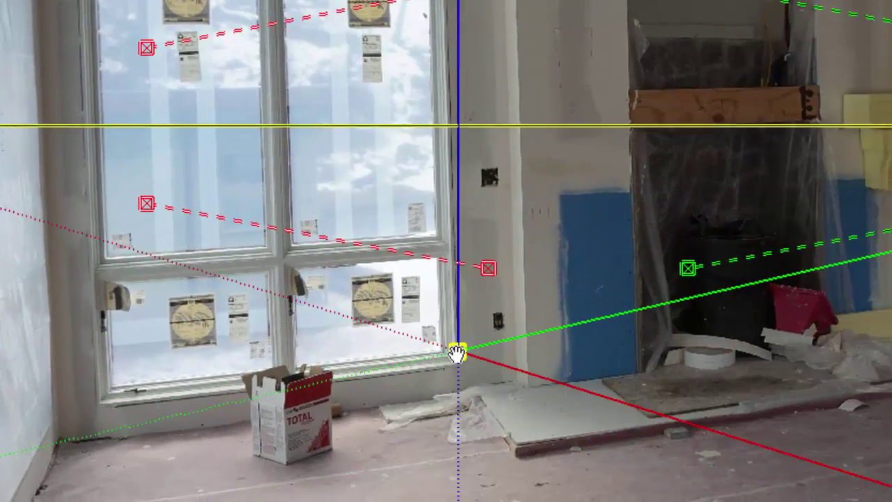
{"action": "left_click_drag", "start_coordinate": [456, 353], "coordinate": [333, 400]}
{"action": "scroll", "coordinate": [333, 417], "scroll_direction": "up", "scroll_amount": 5}
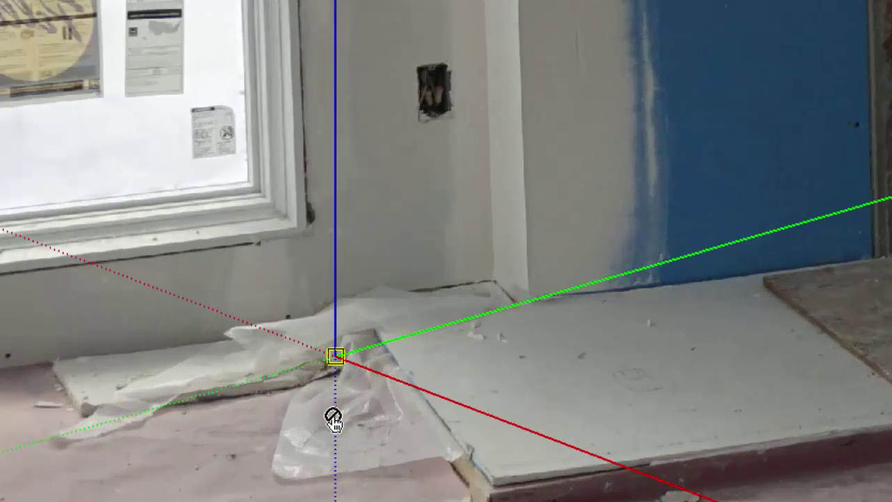
{"action": "scroll", "coordinate": [333, 418], "scroll_direction": "up", "scroll_amount": 1}
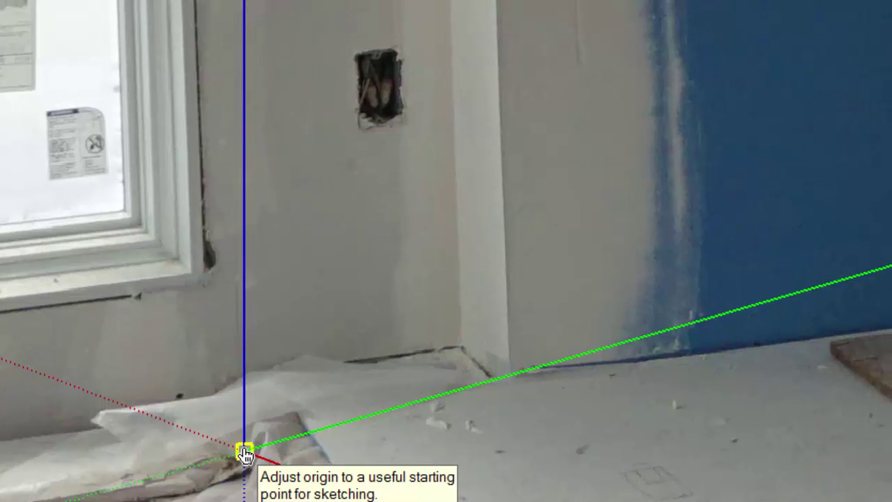
{"action": "mouse_move", "coordinate": [244, 453]}
{"action": "left_mouse_down"}
{"action": "mouse_move", "coordinate": [464, 374]}
{"action": "mouse_move", "coordinate": [467, 362]}
{"action": "mouse_move", "coordinate": [452, 355]}
{"action": "left_mouse_up"}
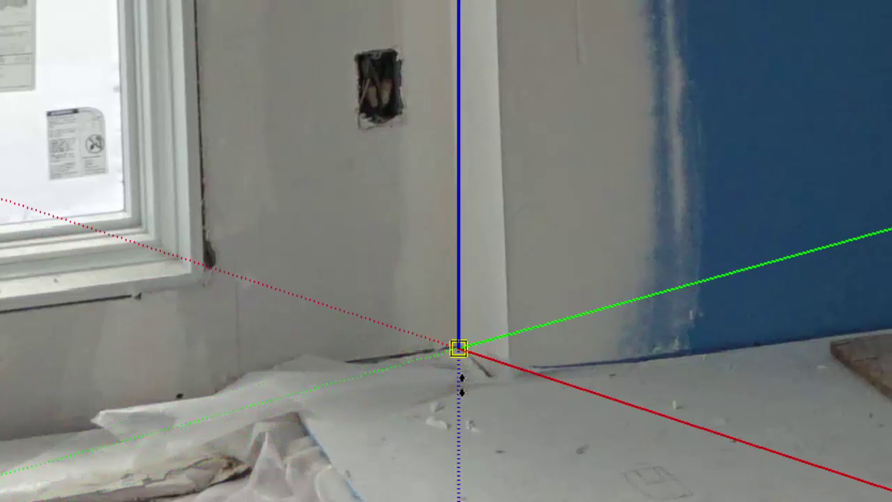
{"action": "scroll", "coordinate": [436, 406], "scroll_direction": "up", "scroll_amount": 6}
{"action": "scroll", "coordinate": [528, 314], "scroll_direction": "down", "scroll_amount": 2}
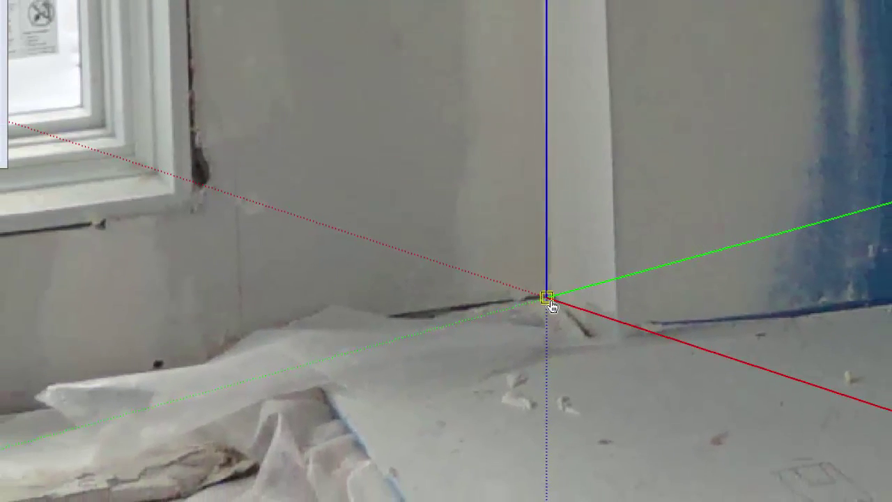
{"action": "left_click_drag", "start_coordinate": [547, 298], "coordinate": [550, 299]}
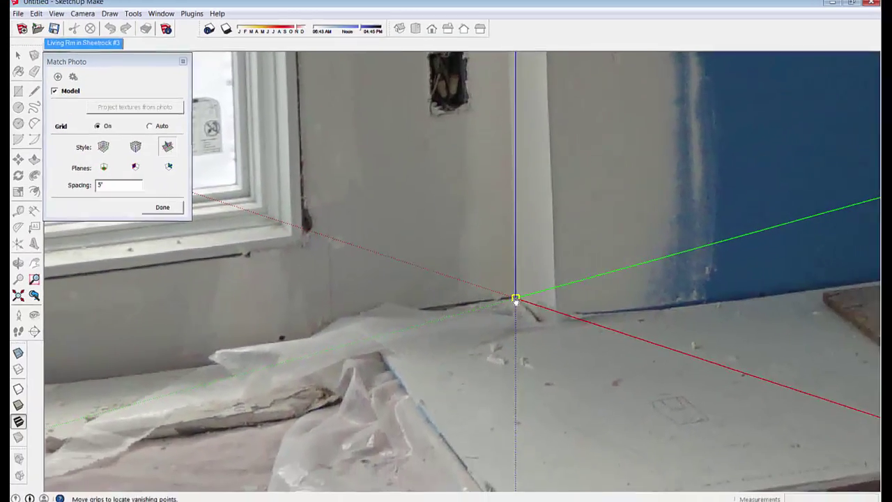
{"action": "scroll", "coordinate": [502, 311], "scroll_direction": "down", "scroll_amount": 9}
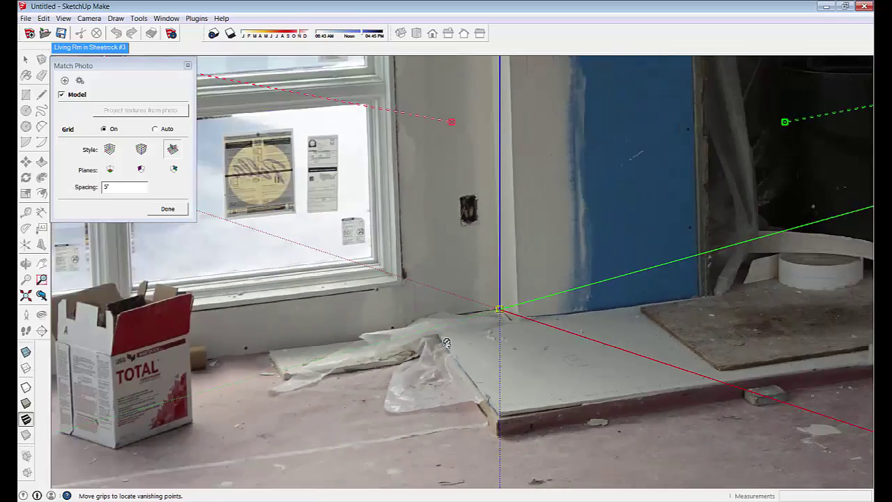
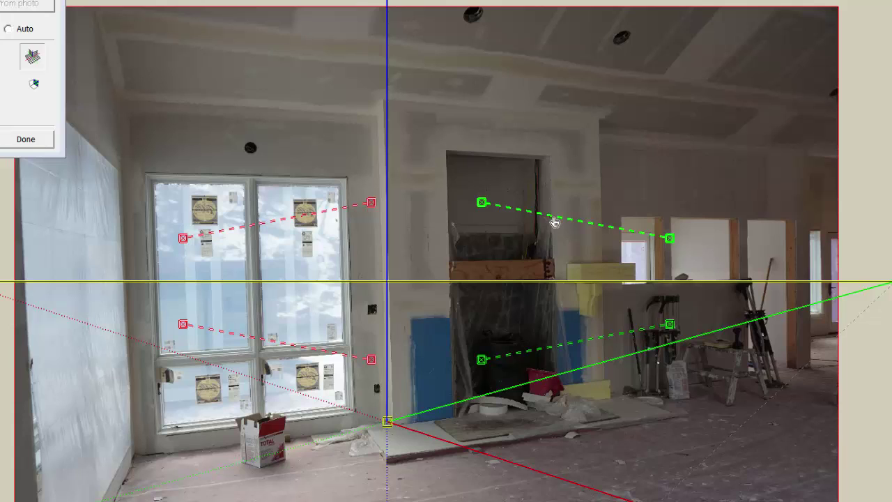
Try aligning the upper green axis bar with the top edge of the fireplace surround's front face
{"action": "left_click_drag", "start_coordinate": [554, 222], "coordinate": [468, 126]}
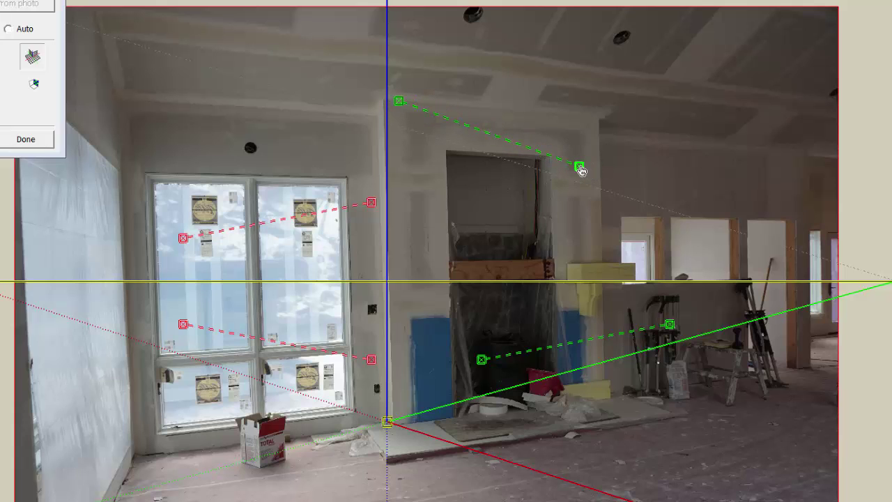
{"action": "left_click_drag", "start_coordinate": [579, 169], "coordinate": [605, 119]}
{"action": "scroll", "coordinate": [469, 112], "scroll_direction": "up", "scroll_amount": 3}
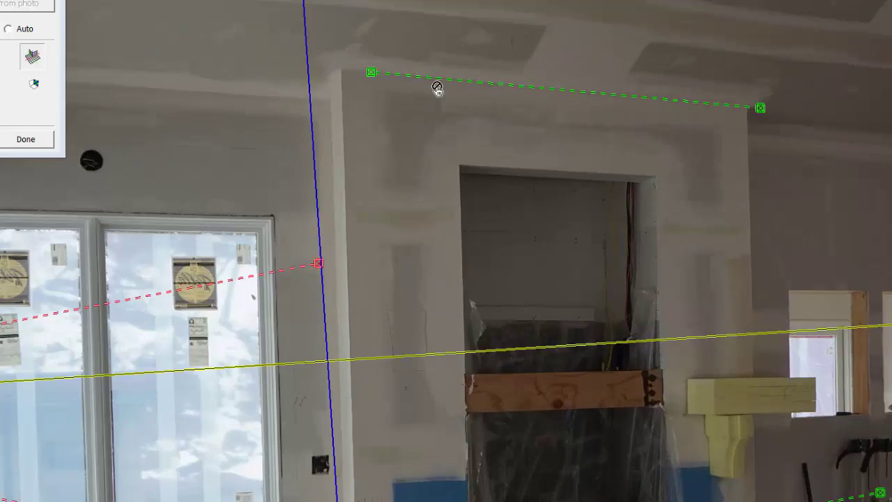
{"action": "scroll", "coordinate": [437, 88], "scroll_direction": "up", "scroll_amount": 3}
{"action": "scroll", "coordinate": [388, 71], "scroll_direction": "down", "scroll_amount": 1}
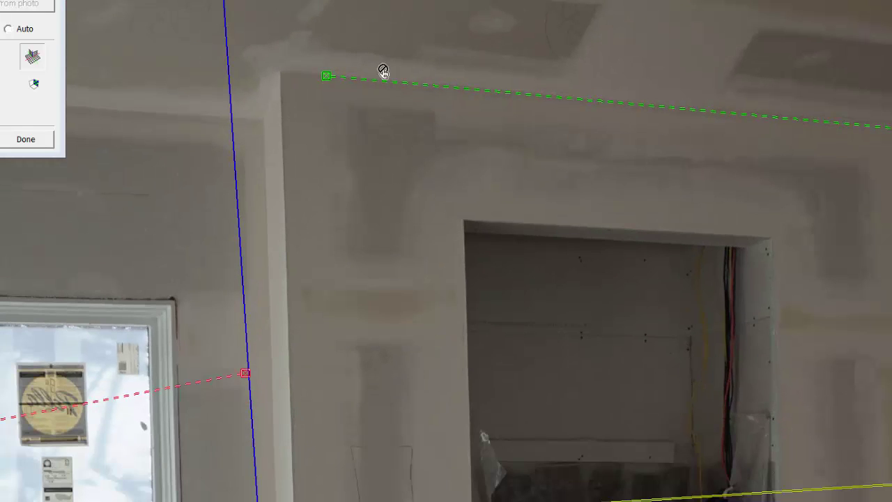
{"action": "left_click_drag", "start_coordinate": [384, 84], "coordinate": [328, 75]}
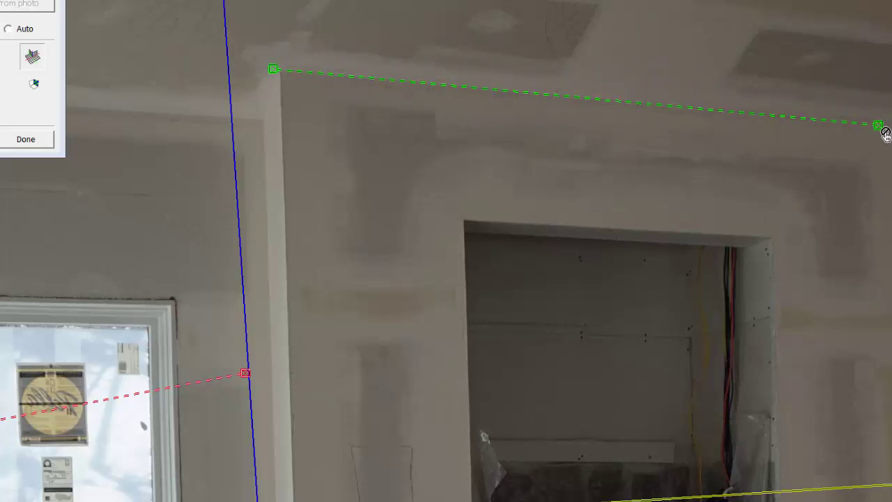
{"action": "left_click_drag", "start_coordinate": [879, 130], "coordinate": [891, 118]}
Move the upper green axis bar onto the line where the ceiling meets the window wall and fit both its ends
{"action": "scroll", "coordinate": [836, 130], "scroll_direction": "down", "scroll_amount": 3}
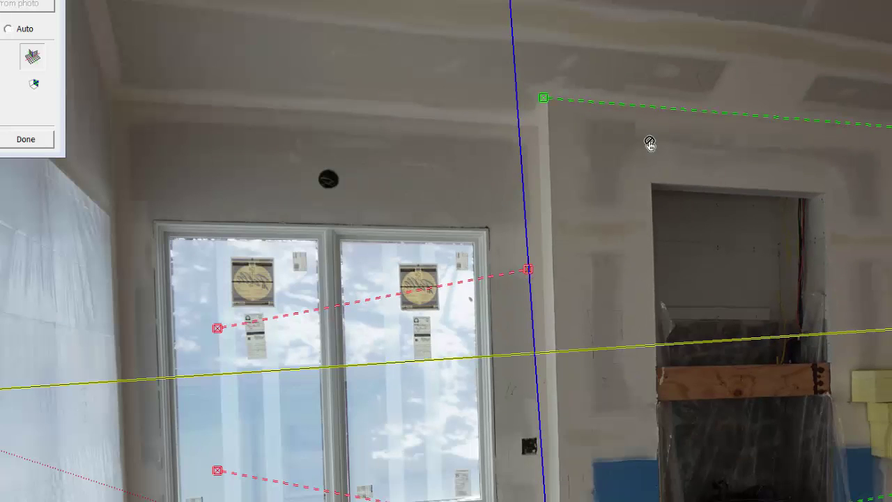
{"action": "scroll", "coordinate": [860, 193], "scroll_direction": "down", "scroll_amount": 3}
{"action": "left_click_drag", "start_coordinate": [743, 127], "coordinate": [402, 125]}
{"action": "scroll", "coordinate": [550, 171], "scroll_direction": "up", "scroll_amount": 4}
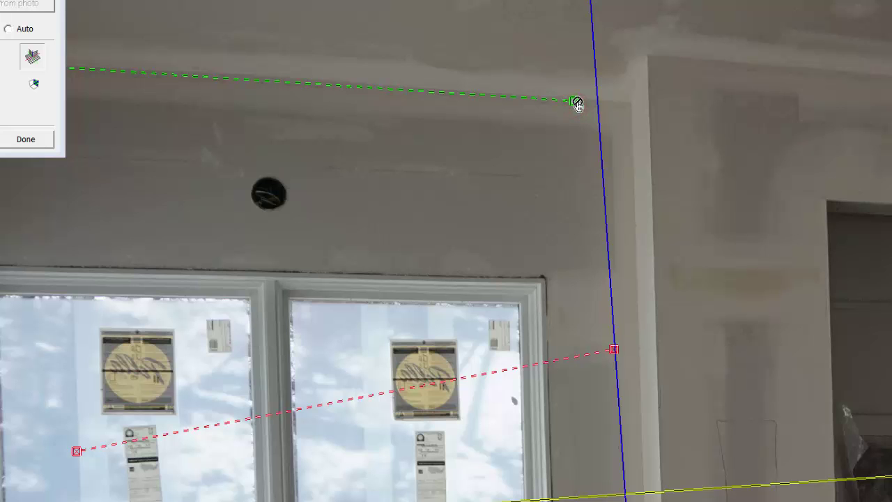
{"action": "scroll", "coordinate": [680, 84], "scroll_direction": "down", "scroll_amount": 6}
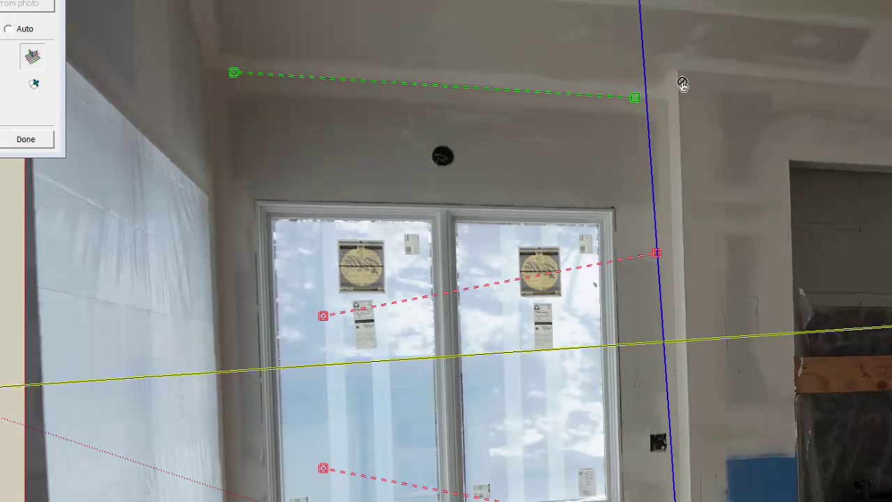
Move the lower green axis bar to the window and align both its ends with the lower edge of the sill
{"action": "scroll", "coordinate": [627, 354], "scroll_direction": "down", "scroll_amount": 2}
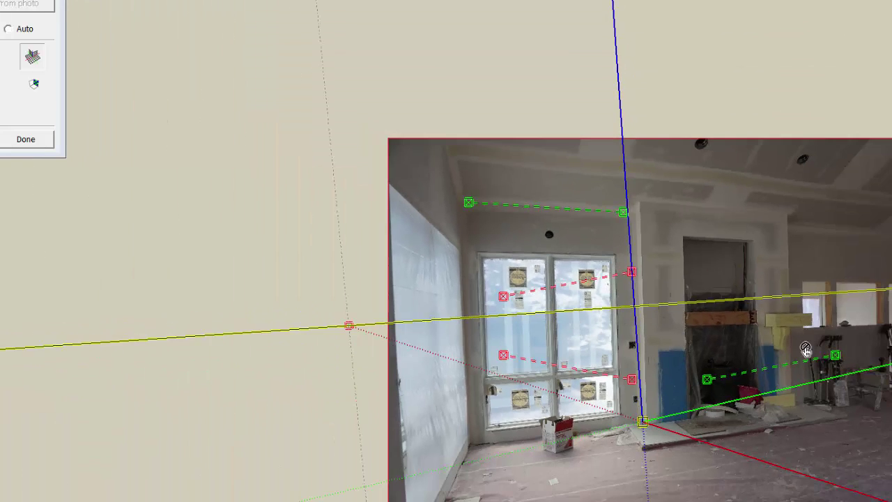
{"action": "scroll", "coordinate": [836, 492], "scroll_direction": "up", "scroll_amount": 3}
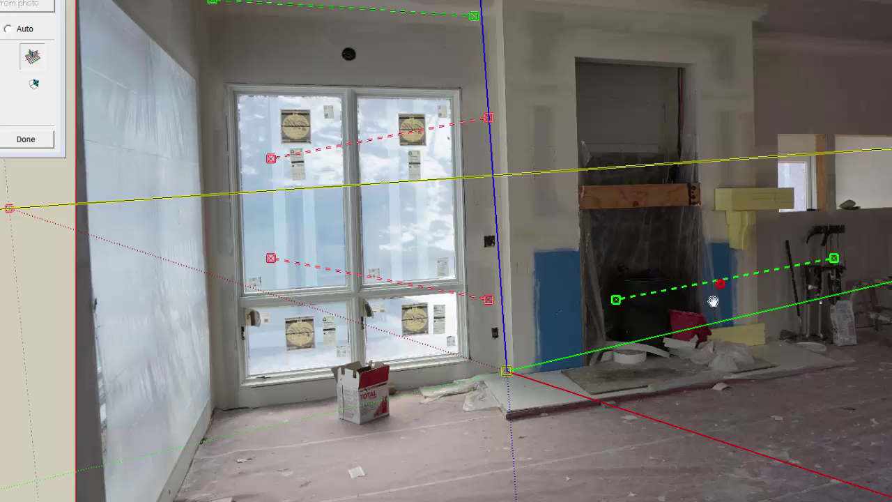
{"action": "left_click_drag", "start_coordinate": [713, 301], "coordinate": [387, 398]}
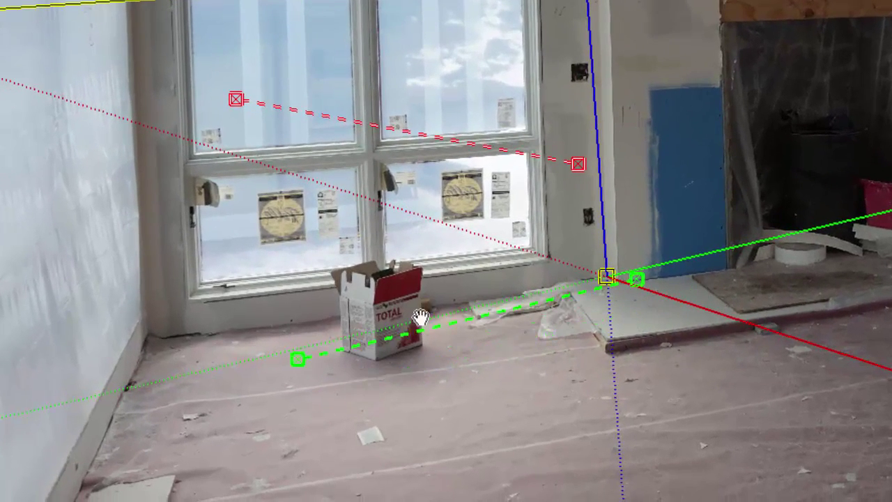
{"action": "left_click_drag", "start_coordinate": [420, 318], "coordinate": [360, 274]}
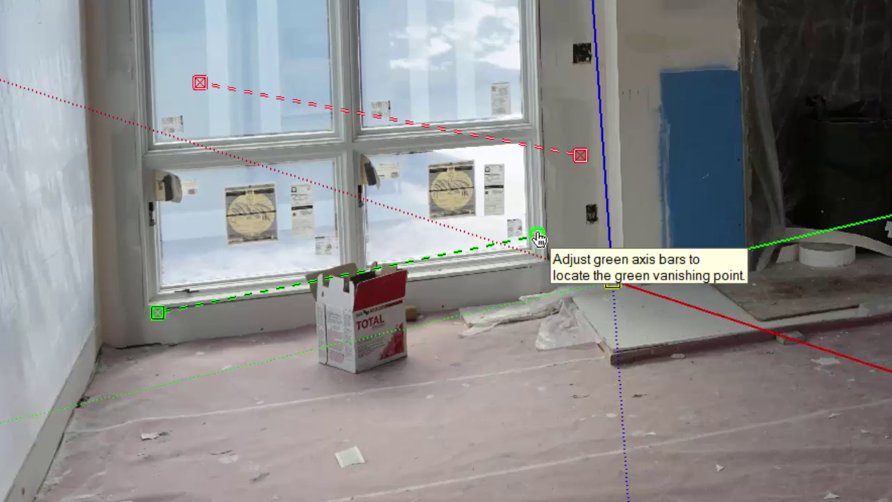
{"action": "left_click_drag", "start_coordinate": [539, 237], "coordinate": [537, 269]}
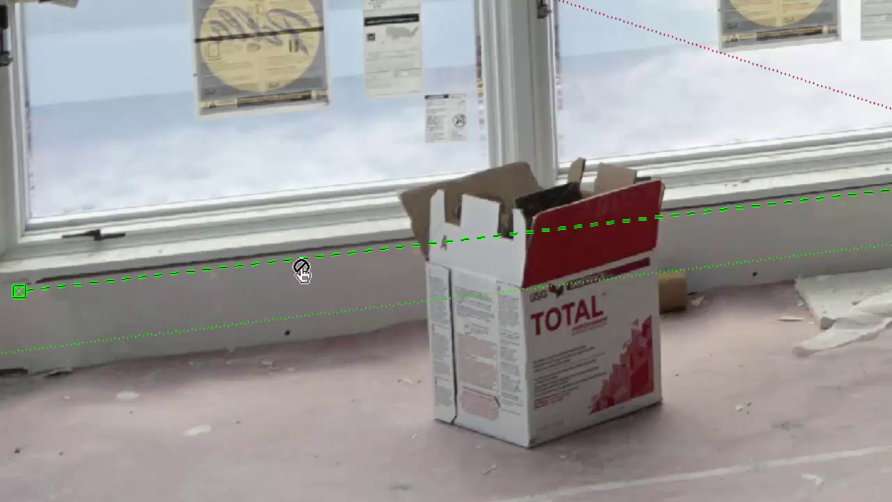
{"action": "left_click", "coordinate": [300, 262]}
{"action": "left_click_drag", "start_coordinate": [298, 257], "coordinate": [293, 239]}
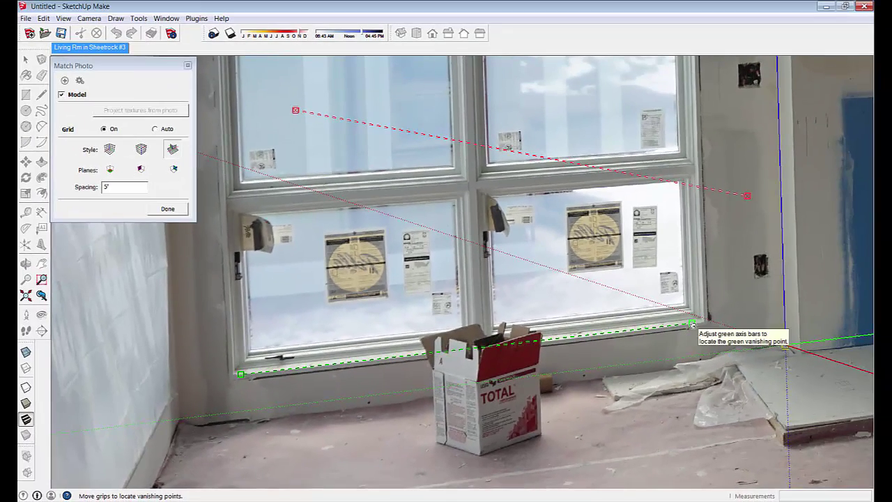
{"action": "left_click", "coordinate": [711, 314]}
{"action": "scroll", "coordinate": [697, 324], "scroll_direction": "down", "scroll_amount": 5}
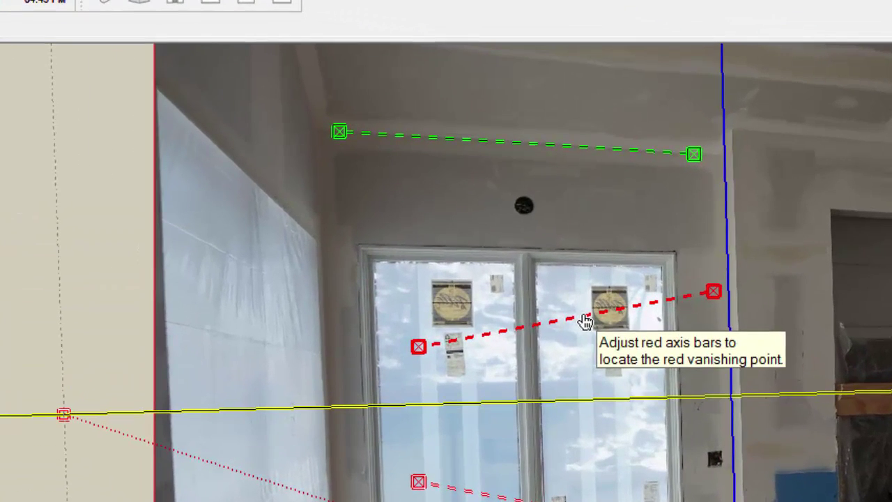
Align the upper red axis bar with the top edge of the plastic-covered opening in the side wall
{"action": "left_click_drag", "start_coordinate": [613, 177], "coordinate": [478, 122]}
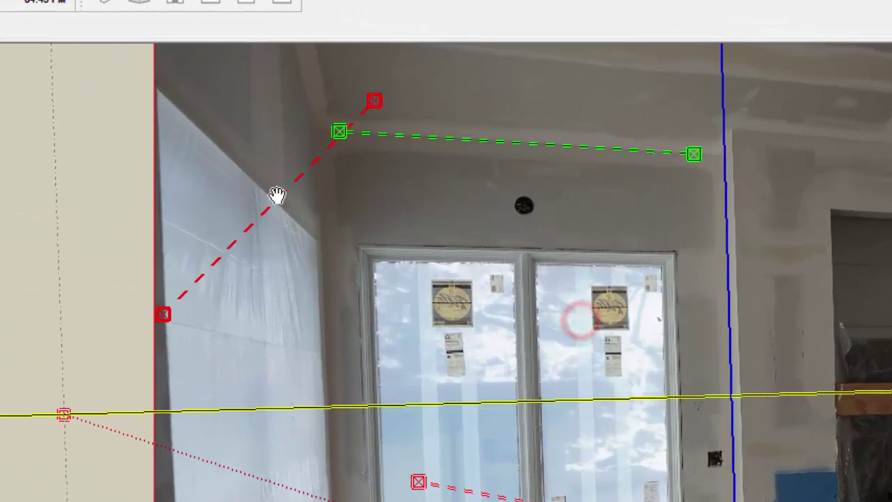
{"action": "left_click_drag", "start_coordinate": [276, 196], "coordinate": [430, 160]}
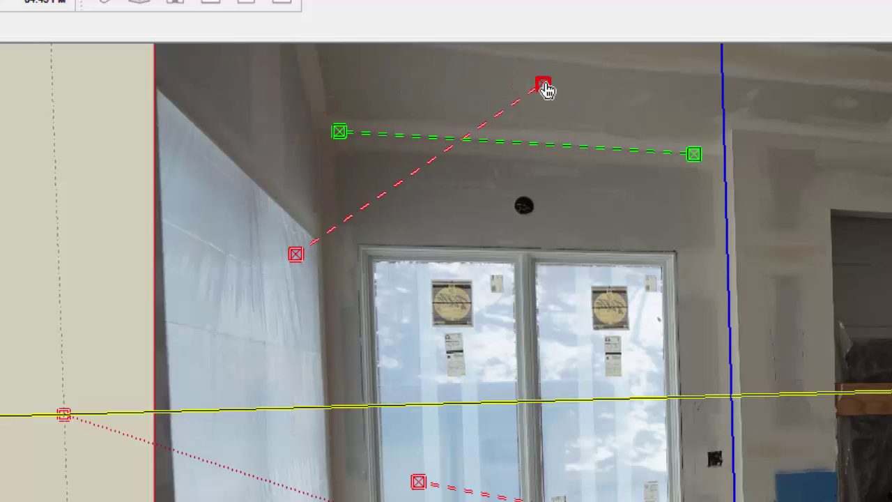
{"action": "left_click_drag", "start_coordinate": [546, 89], "coordinate": [197, 118]}
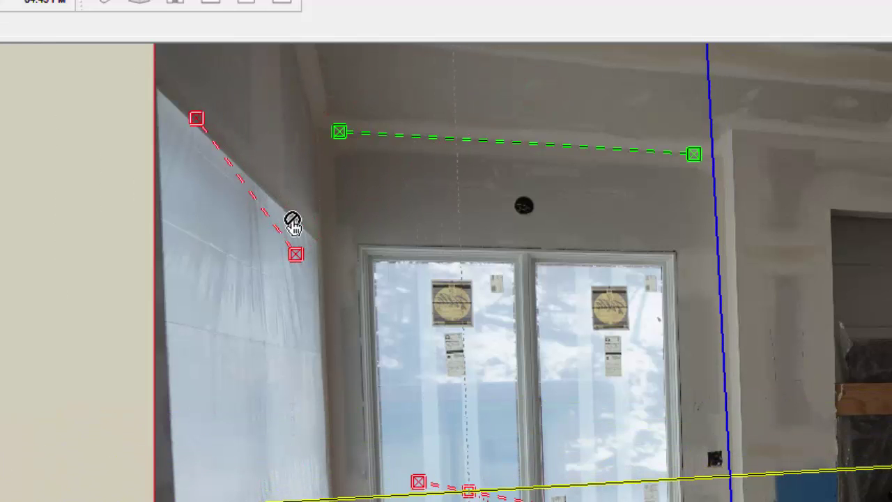
{"action": "left_click_drag", "start_coordinate": [298, 255], "coordinate": [310, 233]}
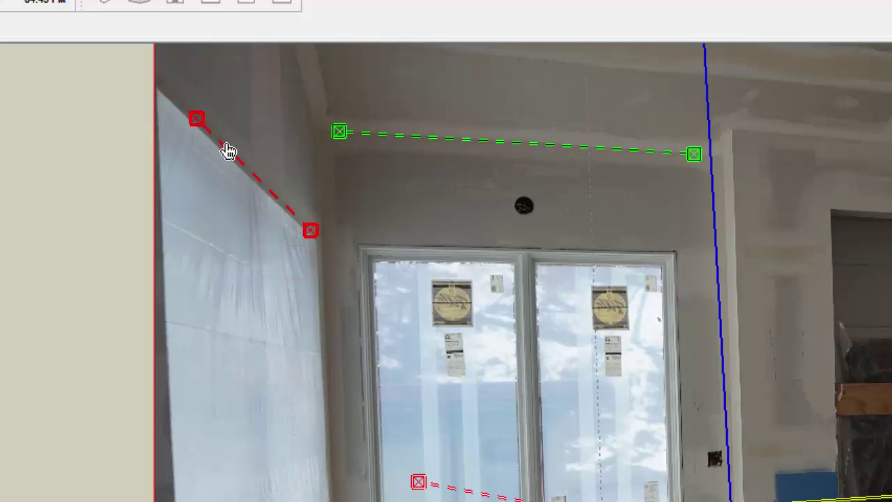
{"action": "left_click_drag", "start_coordinate": [228, 150], "coordinate": [221, 149]}
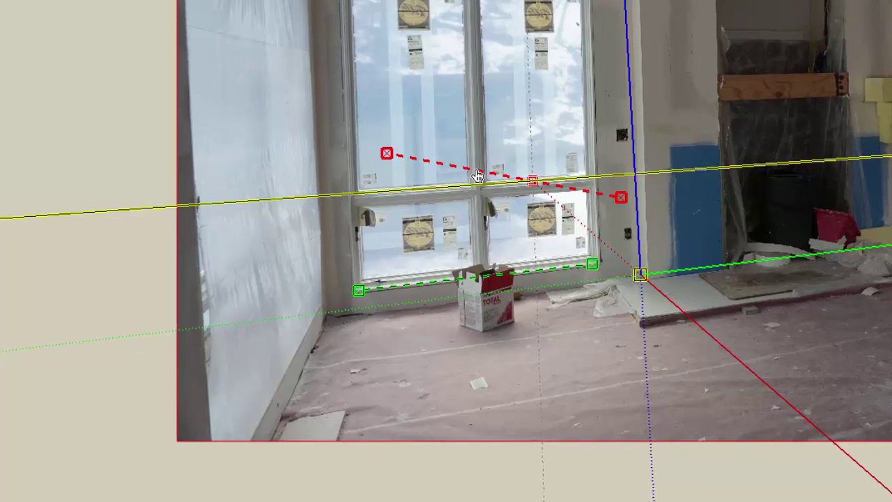
Align the lower red axis bar with the bottom edge of the plastic-covered opening, just above the side wall's base
{"action": "left_click_drag", "start_coordinate": [477, 175], "coordinate": [307, 389]}
{"action": "mouse_move", "coordinate": [410, 295]}
{"action": "left_mouse_down"}
{"action": "mouse_move", "coordinate": [364, 313]}
{"action": "mouse_move", "coordinate": [471, 283]}
{"action": "mouse_move", "coordinate": [340, 213]}
{"action": "mouse_move", "coordinate": [344, 235]}
{"action": "mouse_move", "coordinate": [321, 306]}
{"action": "left_mouse_up"}
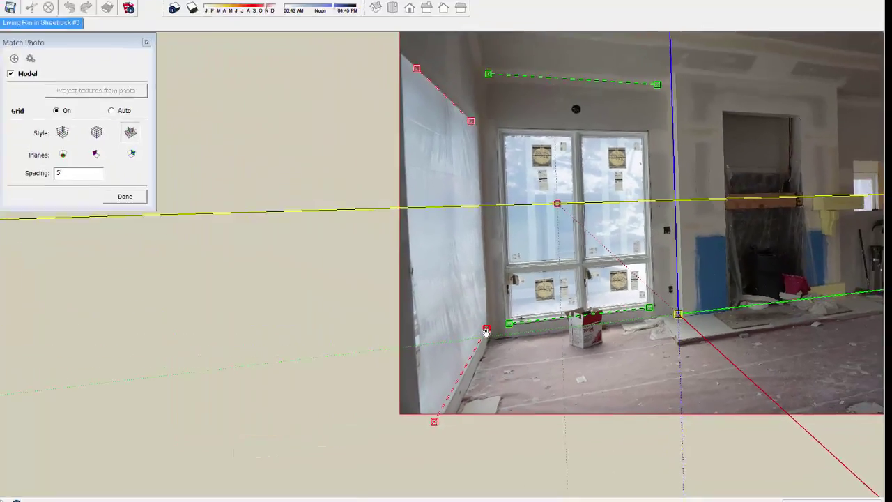
{"action": "left_click_drag", "start_coordinate": [487, 332], "coordinate": [491, 323]}
{"action": "scroll", "coordinate": [448, 419], "scroll_direction": "up", "scroll_amount": 3}
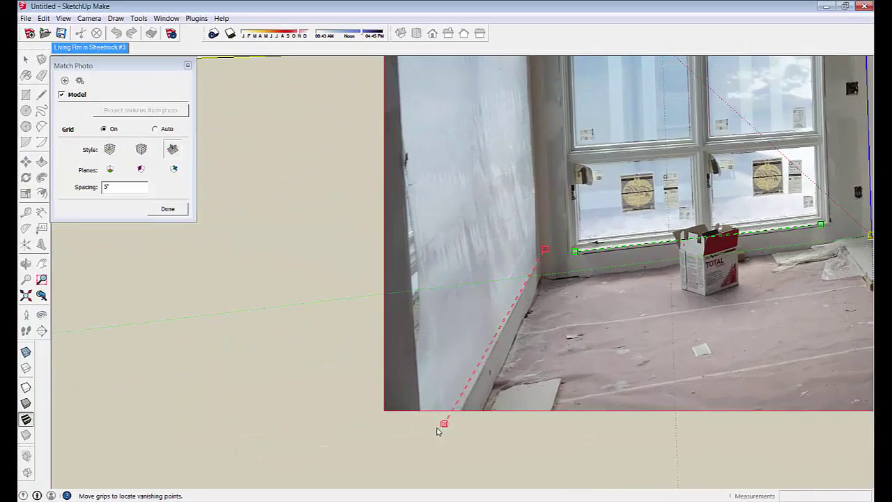
{"action": "left_click_drag", "start_coordinate": [445, 426], "coordinate": [456, 423]}
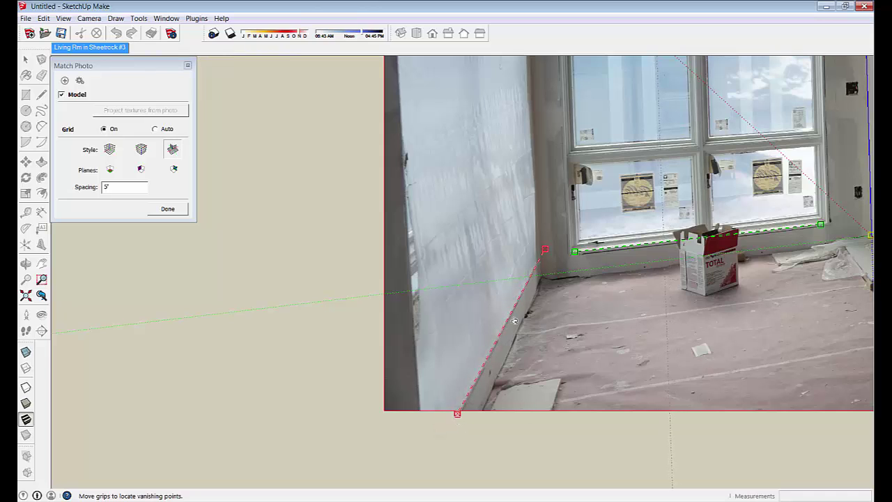
{"action": "left_click_drag", "start_coordinate": [547, 255], "coordinate": [542, 257]}
Refine the upper green axis bar by pulling its end nearest the fireplace slightly back along the ceiling line
{"action": "scroll", "coordinate": [543, 258], "scroll_direction": "down", "scroll_amount": 3}
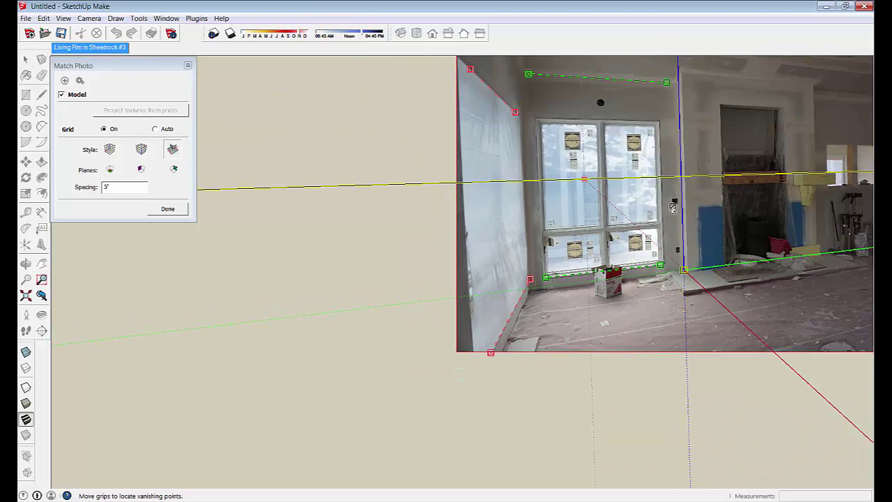
{"action": "scroll", "coordinate": [673, 207], "scroll_direction": "up", "scroll_amount": 3}
{"action": "scroll", "coordinate": [672, 181], "scroll_direction": "down", "scroll_amount": 2}
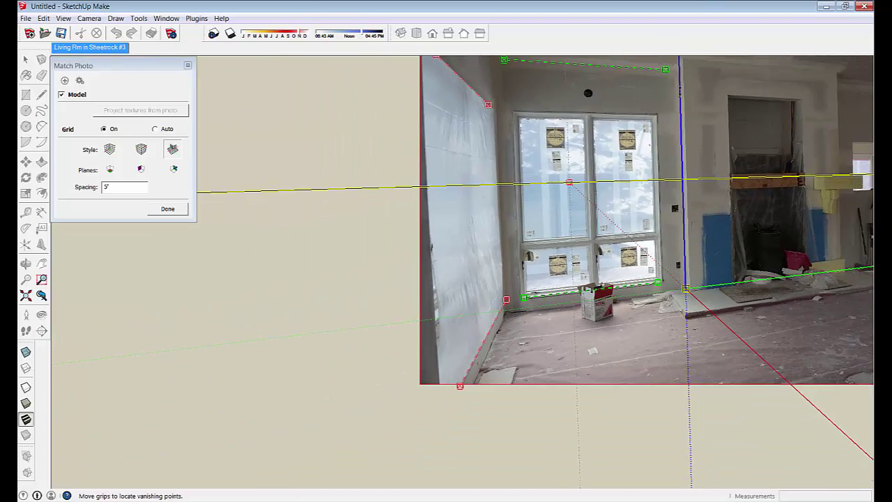
{"action": "scroll", "coordinate": [679, 93], "scroll_direction": "up", "scroll_amount": 3}
{"action": "scroll", "coordinate": [687, 119], "scroll_direction": "down", "scroll_amount": 3}
{"action": "scroll", "coordinate": [684, 89], "scroll_direction": "down", "scroll_amount": 2}
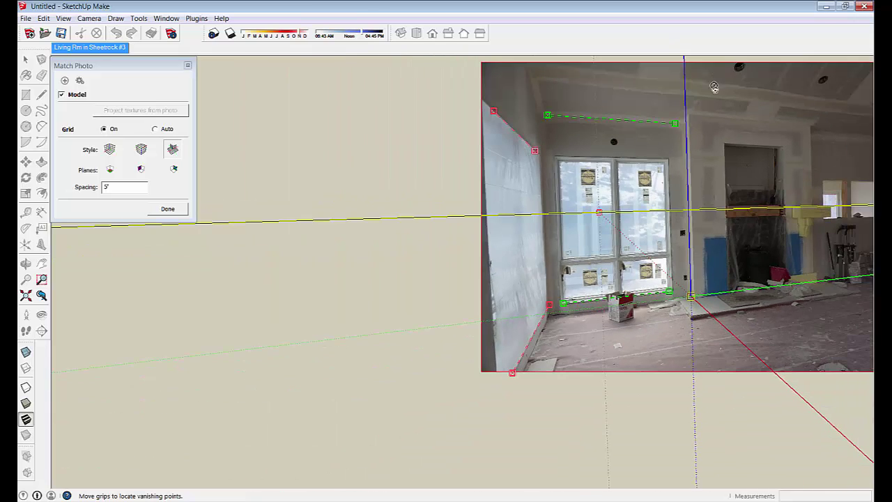
{"action": "scroll", "coordinate": [714, 86], "scroll_direction": "up", "scroll_amount": 5}
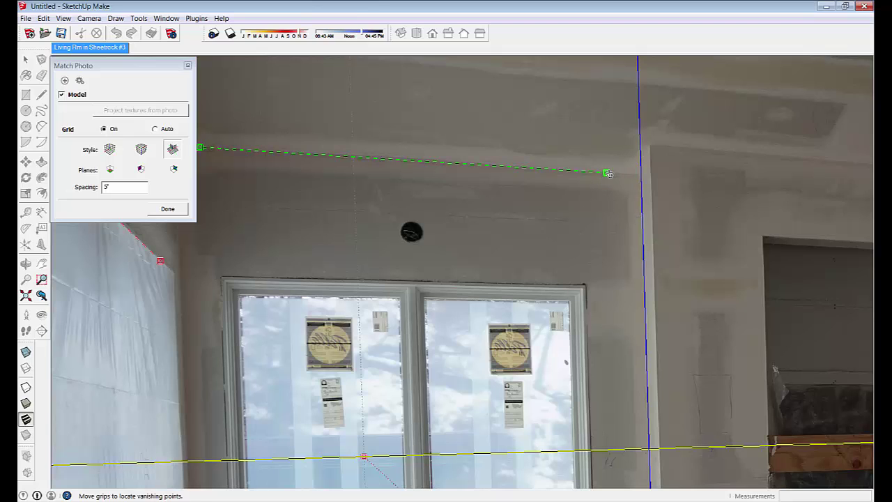
{"action": "left_click_drag", "start_coordinate": [608, 173], "coordinate": [582, 170]}
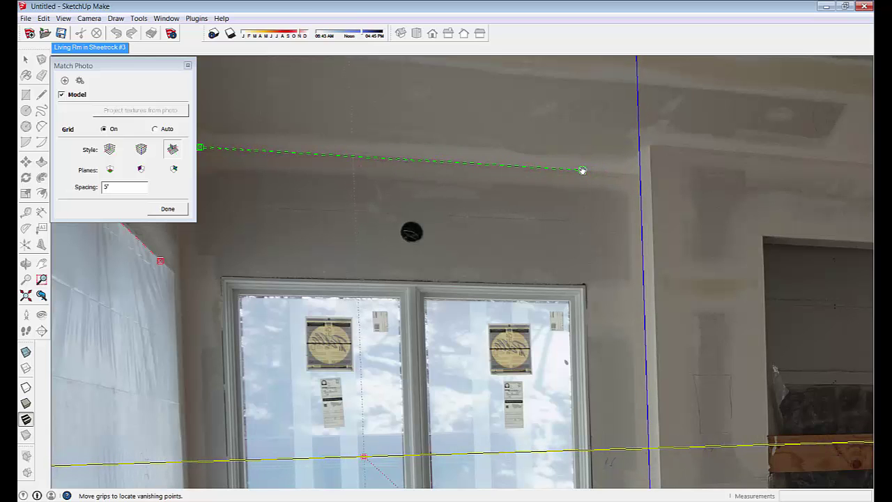
Check the axis bars against the room photo, finish the photo match and close the Match Photo settings
{"action": "scroll", "coordinate": [620, 151], "scroll_direction": "down", "scroll_amount": 3}
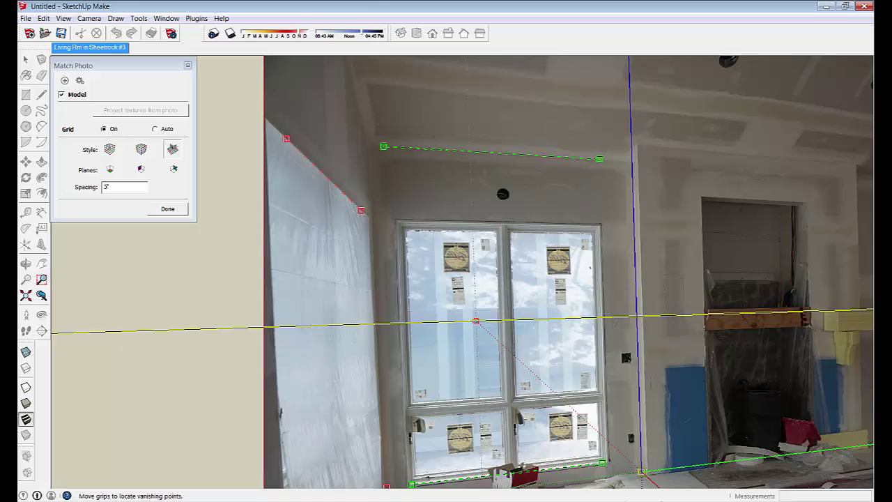
{"action": "scroll", "coordinate": [503, 265], "scroll_direction": "down", "scroll_amount": 2}
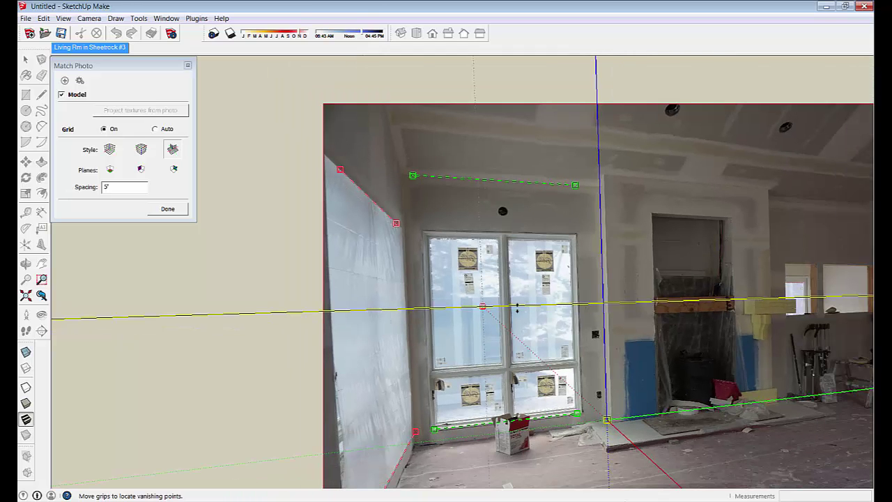
{"action": "scroll", "coordinate": [549, 471], "scroll_direction": "up", "scroll_amount": 2}
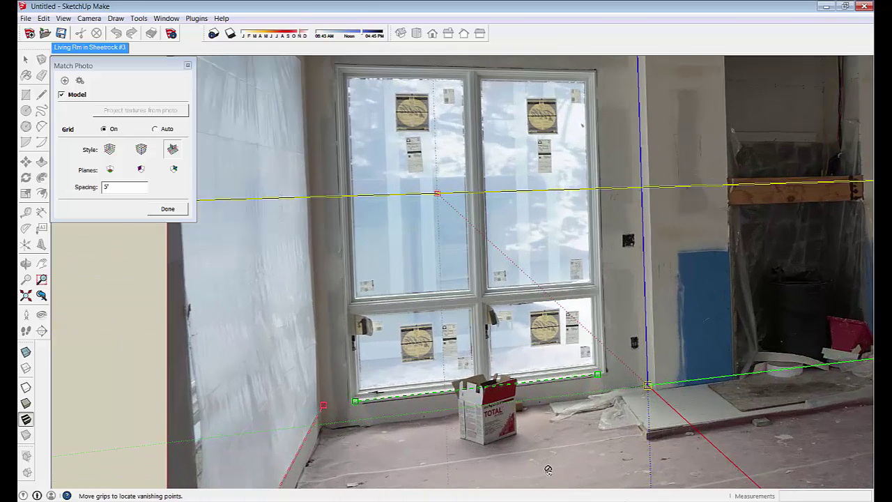
{"action": "scroll", "coordinate": [548, 470], "scroll_direction": "down", "scroll_amount": 2}
{"action": "scroll", "coordinate": [645, 377], "scroll_direction": "up", "scroll_amount": 2}
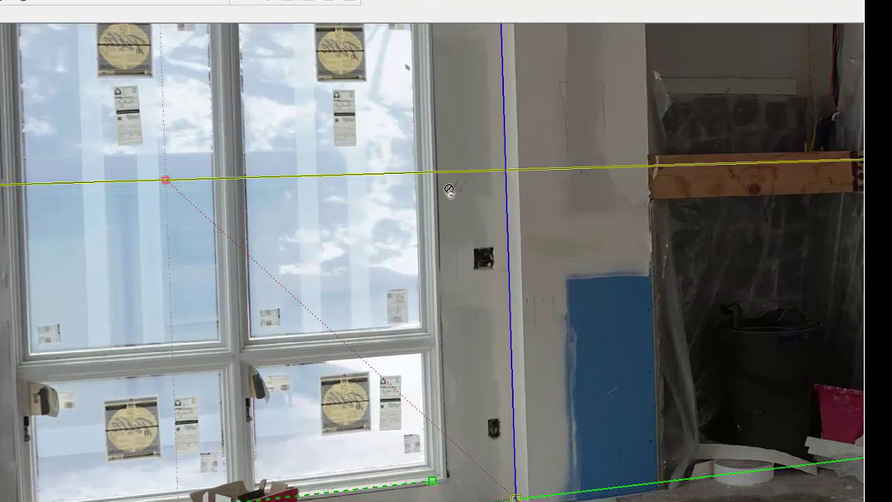
{"action": "scroll", "coordinate": [549, 297], "scroll_direction": "down", "scroll_amount": 2}
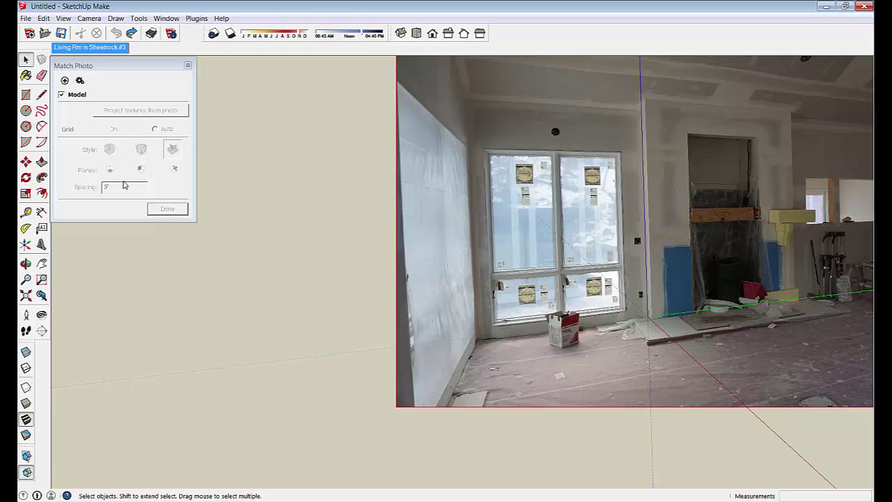
{"action": "left_click", "coordinate": [186, 66]}
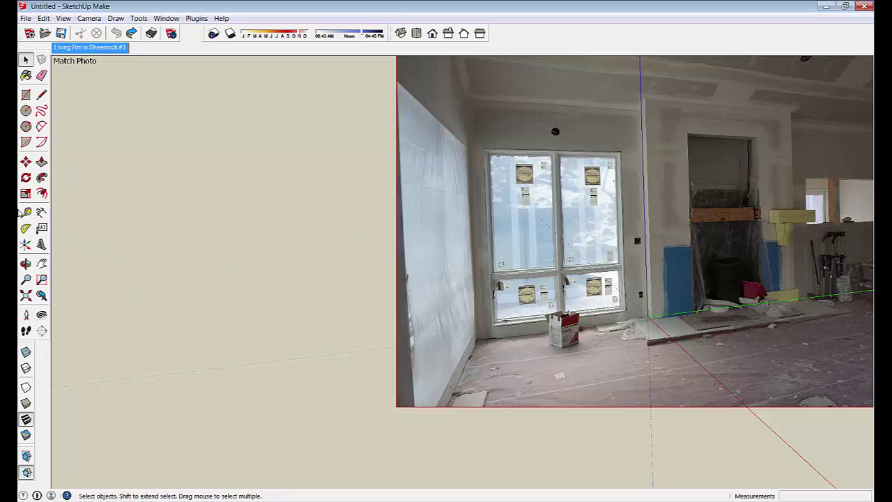
Place a guide parallel to the green axis along the mantle's top edge, about 6' 5 11/16" above the hearth
{"action": "left_click", "coordinate": [26, 212]}
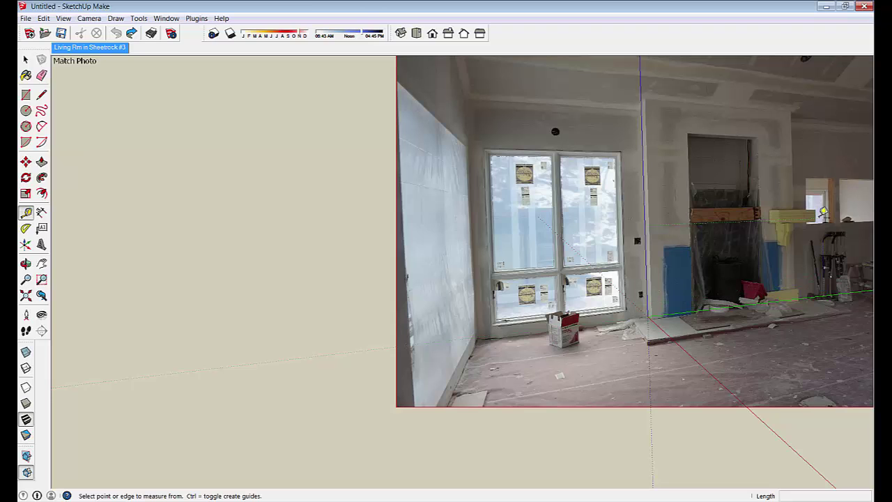
{"action": "scroll", "coordinate": [779, 296], "scroll_direction": "up", "scroll_amount": 3}
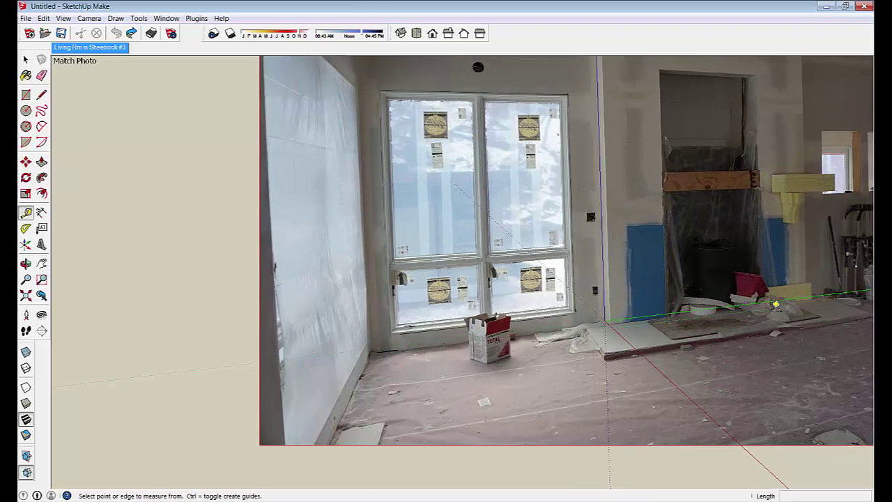
{"action": "left_click", "coordinate": [791, 291]}
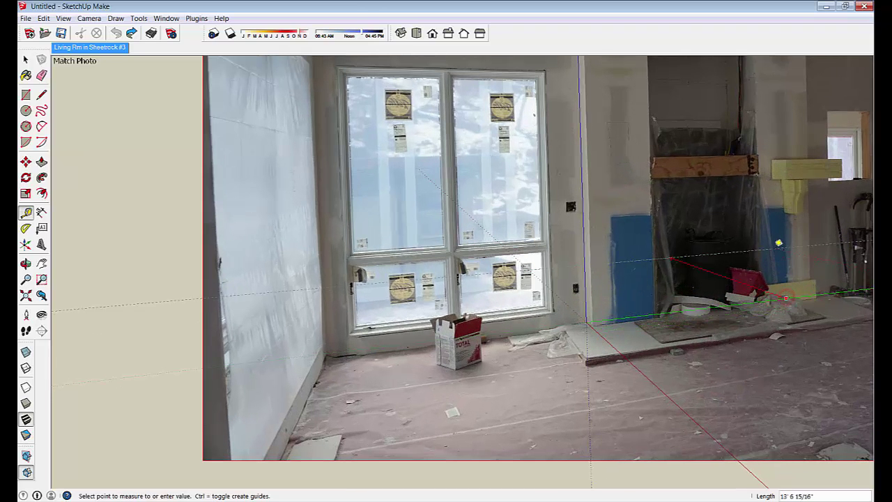
{"action": "scroll", "coordinate": [780, 210], "scroll_direction": "up", "scroll_amount": 2}
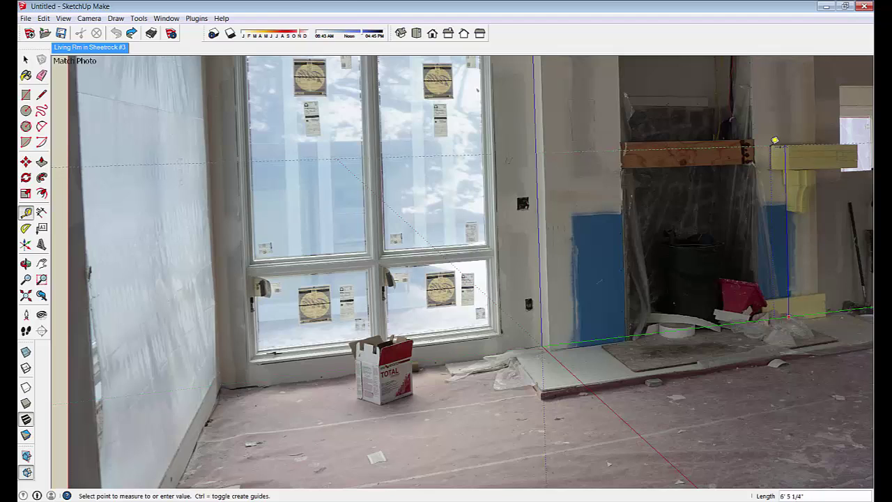
{"action": "left_click", "coordinate": [775, 140]}
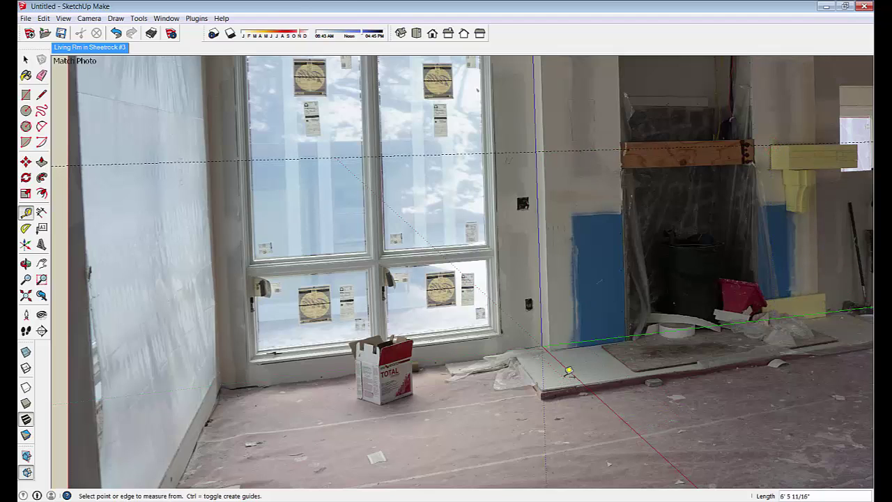
Add a second guide parallel to the red axis at the first guide's height, crossing it on the blue axis
{"action": "left_click", "coordinate": [559, 360]}
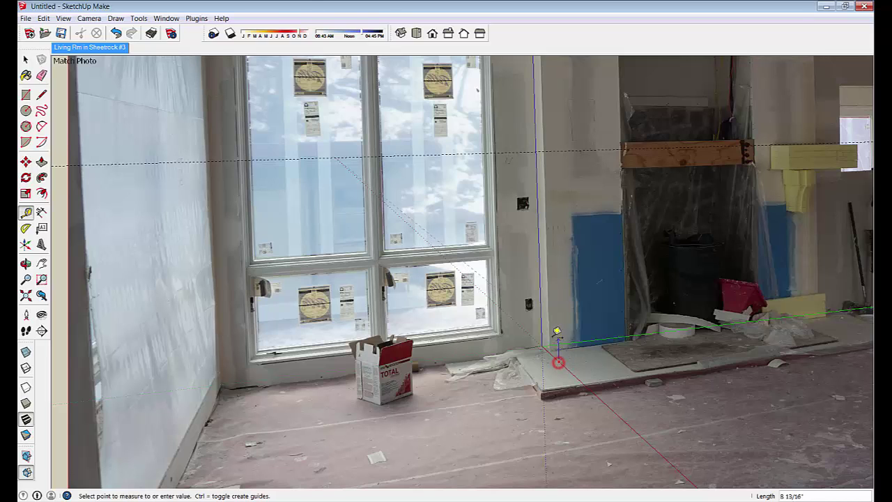
{"action": "left_click", "coordinate": [542, 144]}
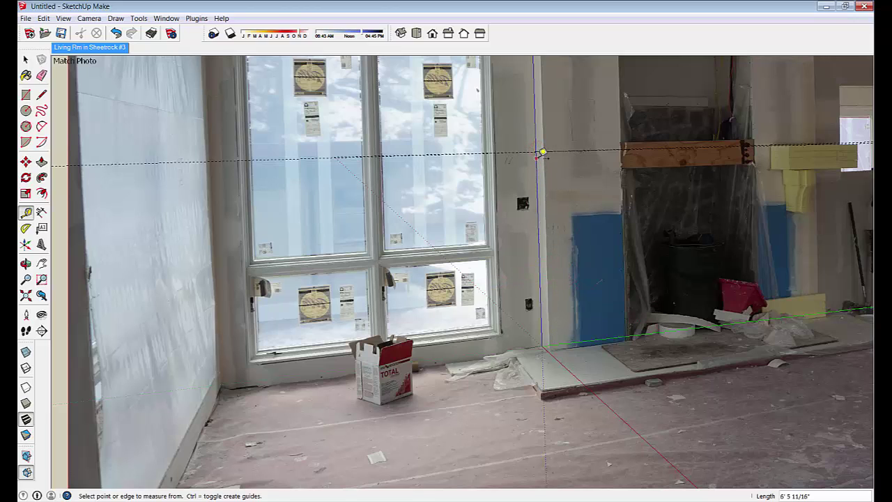
{"action": "left_click", "coordinate": [535, 150]}
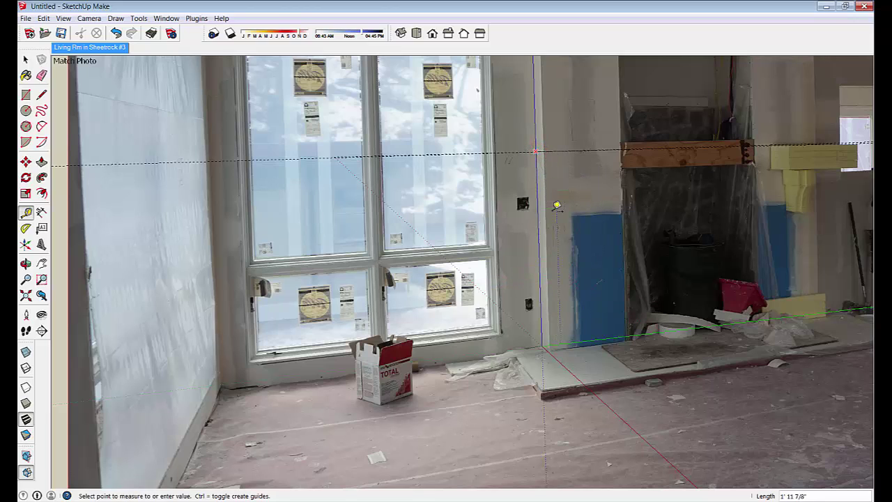
{"action": "left_click", "coordinate": [557, 207]}
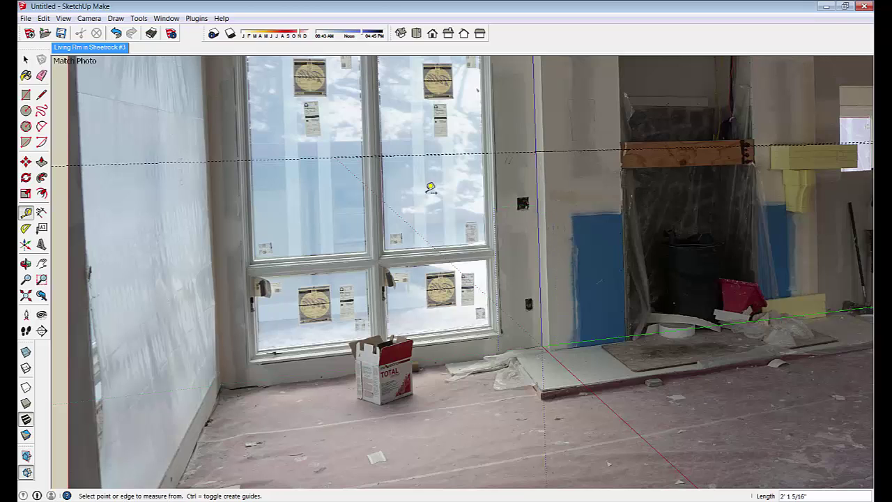
Draw a vertical edge along the blue axis from the origin to the intersection of the two guides
{"action": "left_click", "coordinate": [41, 95]}
{"action": "left_click", "coordinate": [542, 345]}
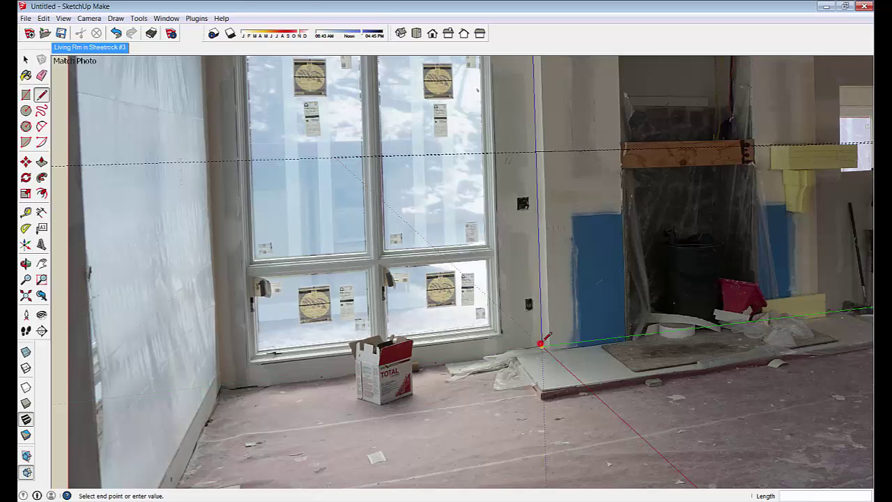
{"action": "scroll", "coordinate": [503, 343], "scroll_direction": "down", "scroll_amount": 3}
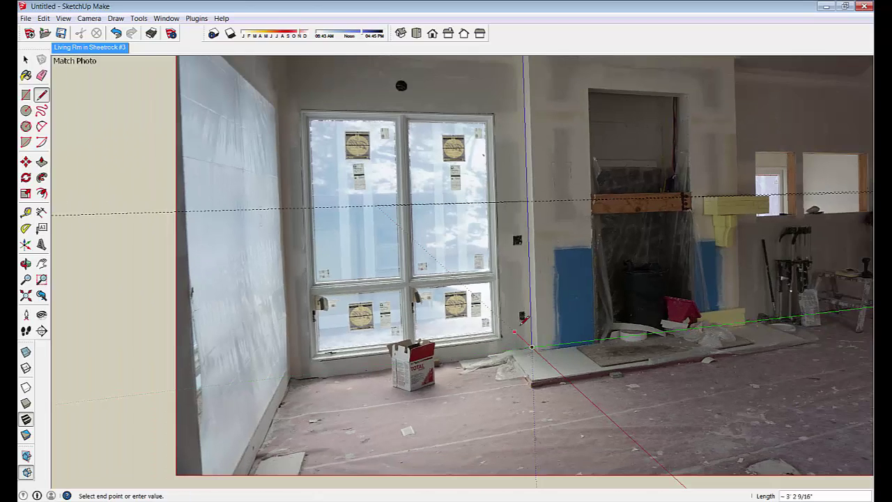
{"action": "middle_click_drag", "start_coordinate": [524, 296], "coordinate": [549, 359]}
{"action": "scroll", "coordinate": [546, 361], "scroll_direction": "up", "scroll_amount": 3}
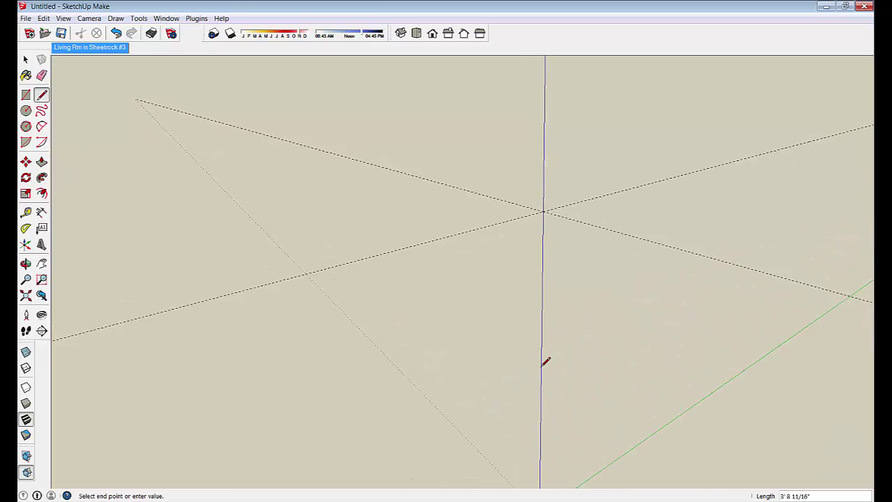
{"action": "middle_click_drag", "start_coordinate": [541, 262], "coordinate": [494, 258]}
{"action": "left_click", "coordinate": [529, 170]}
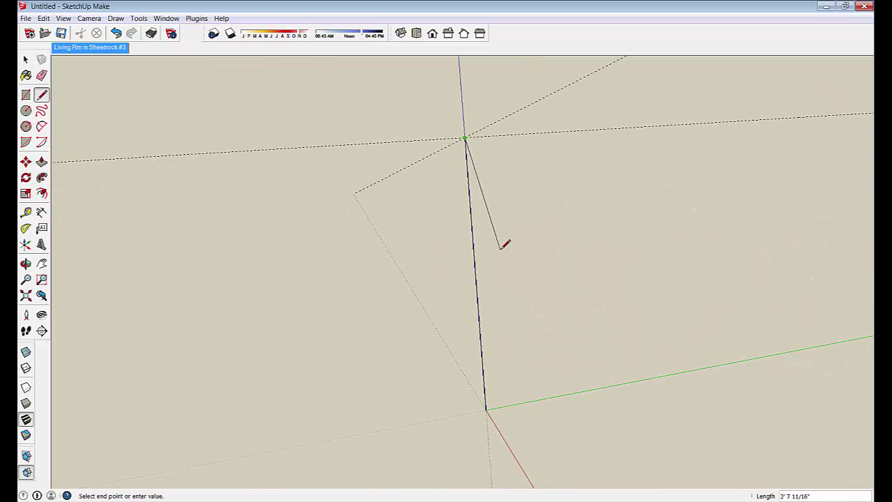
{"action": "key", "text": "space"}
Rescale the whole model with the Tape Measure so the vertical reference edge is 60 inches long, and open the edge's Entity Info
{"action": "left_click", "coordinate": [70, 47]}
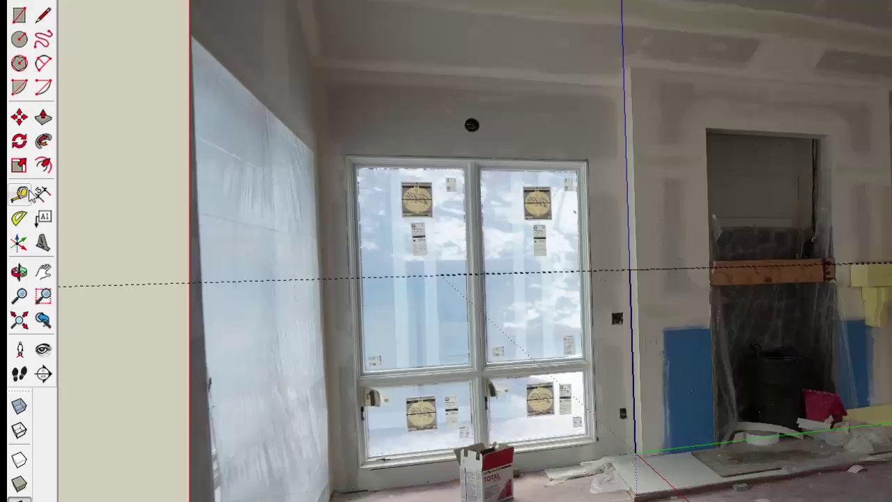
{"action": "left_click", "coordinate": [26, 213]}
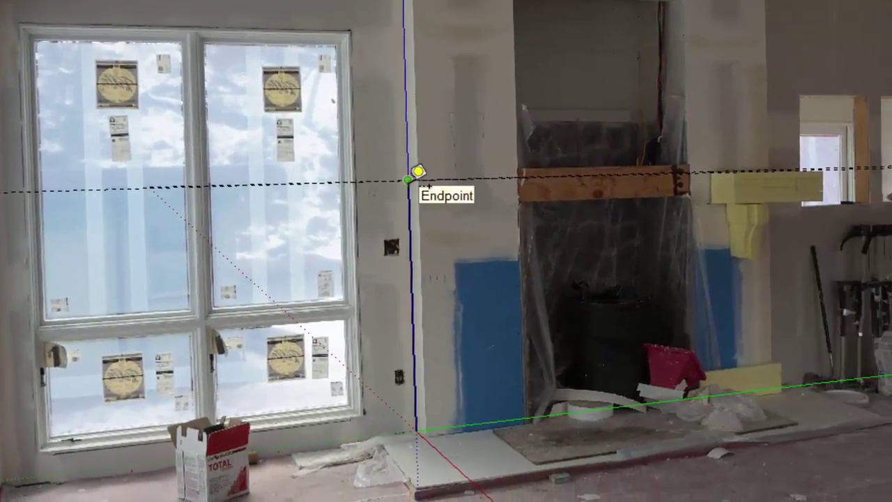
{"action": "left_click", "coordinate": [736, 270]}
{"action": "left_click", "coordinate": [353, 419]}
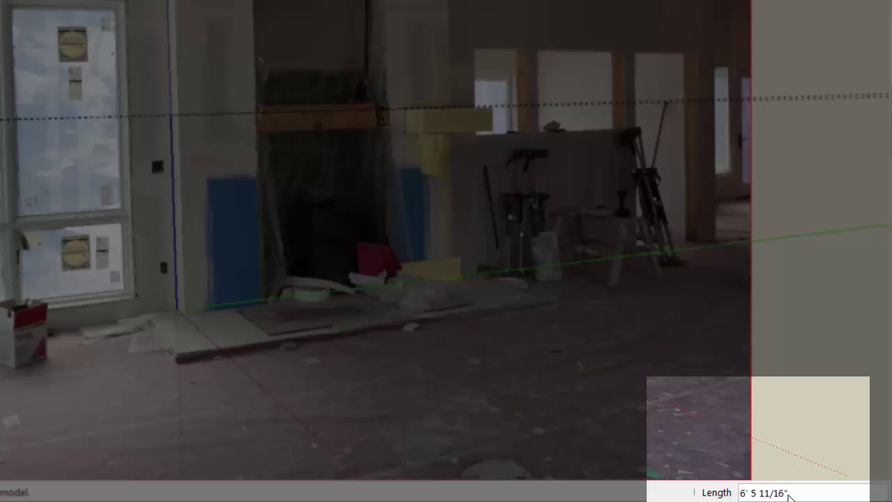
{"action": "type", "text": "60"}
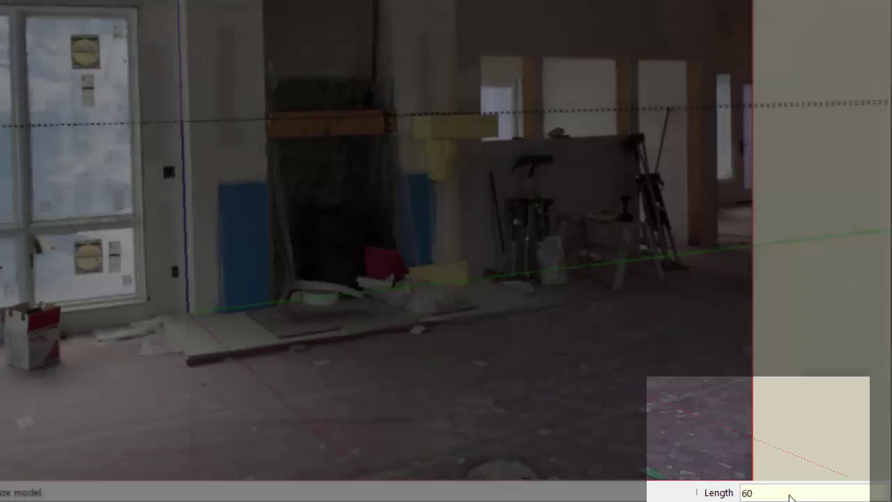
{"action": "key", "text": "Return"}
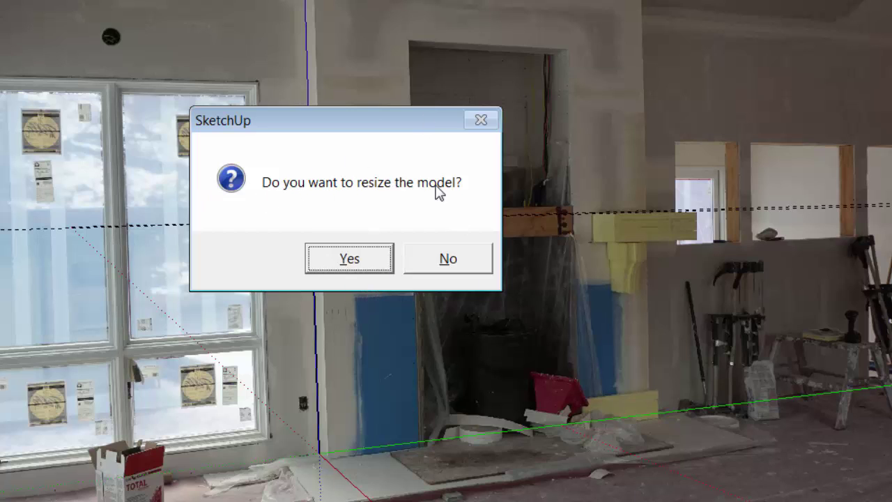
{"action": "left_click", "coordinate": [350, 259]}
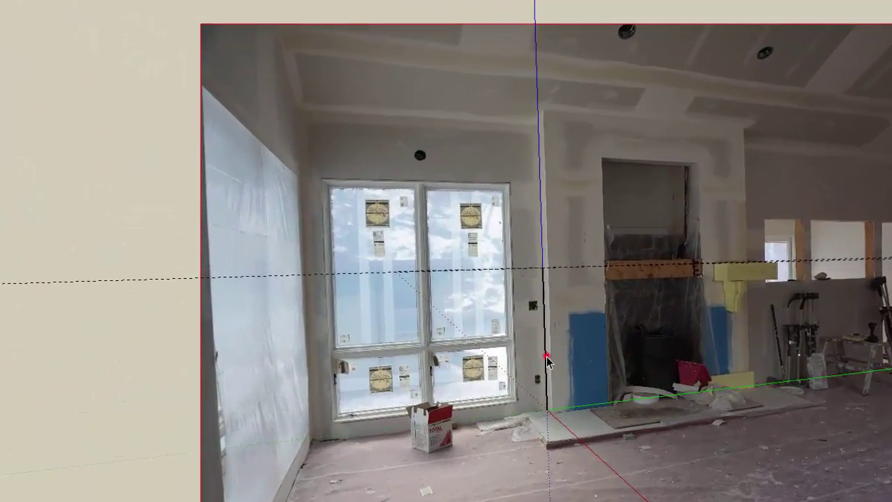
{"action": "right_click", "coordinate": [547, 352]}
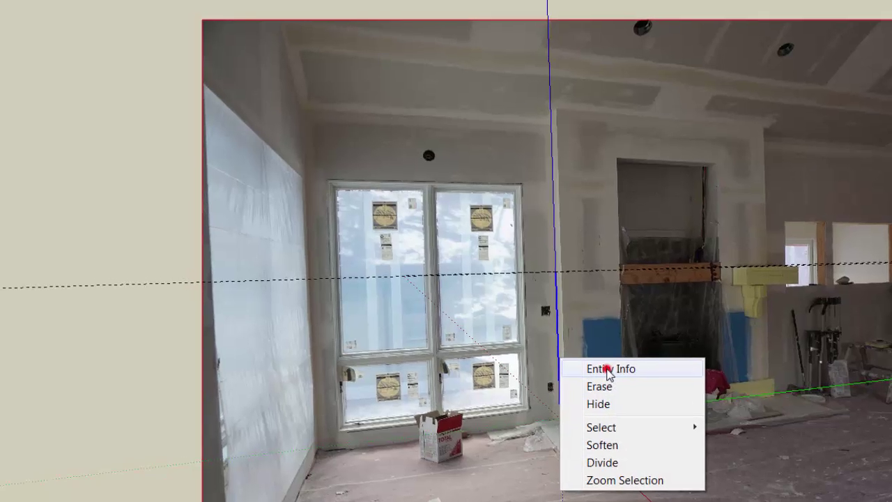
{"action": "left_click", "coordinate": [608, 367]}
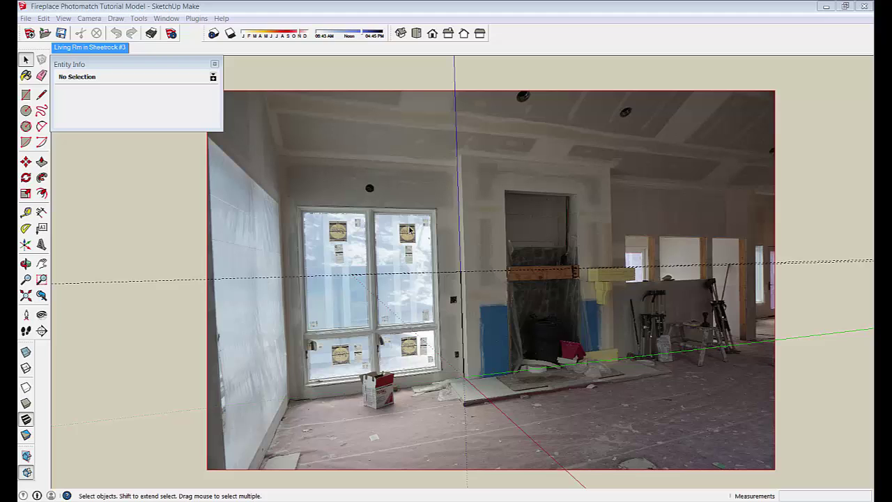
Paste the copied fireplace model into the photo match and place it near the fireplace on the green axis
{"action": "key", "text": "l"}
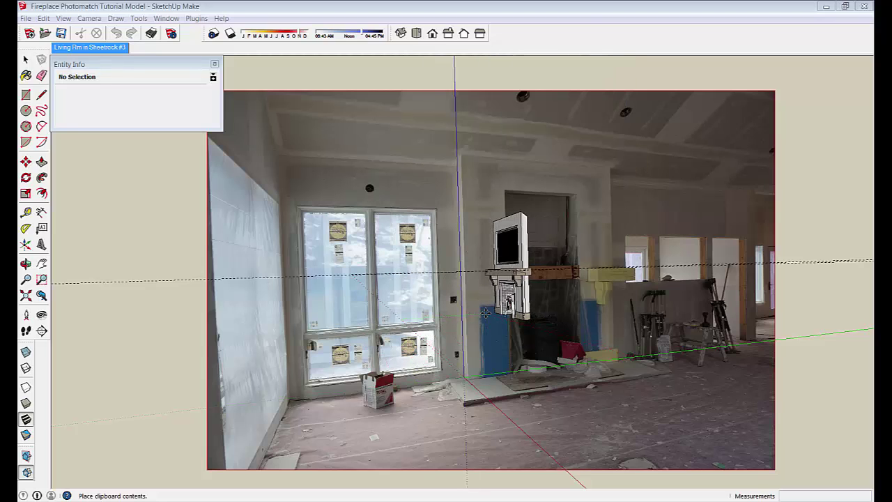
{"action": "left_click", "coordinate": [494, 347]}
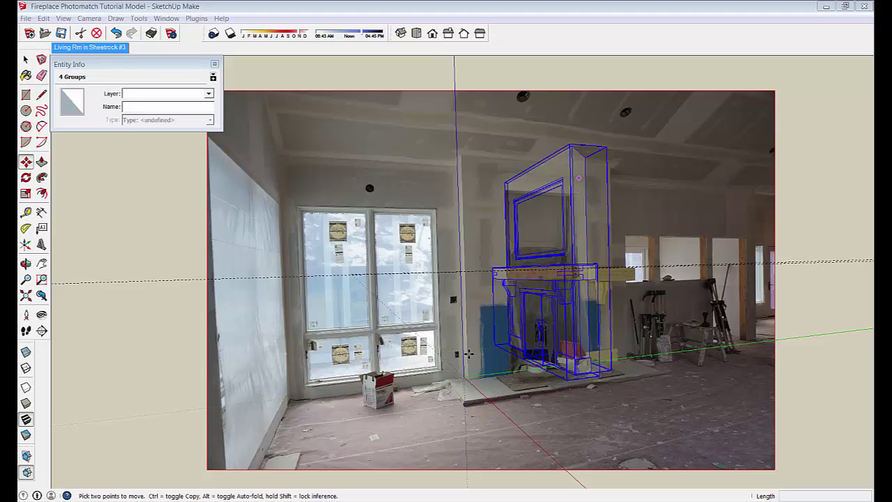
{"action": "middle_click", "coordinate": [484, 358]}
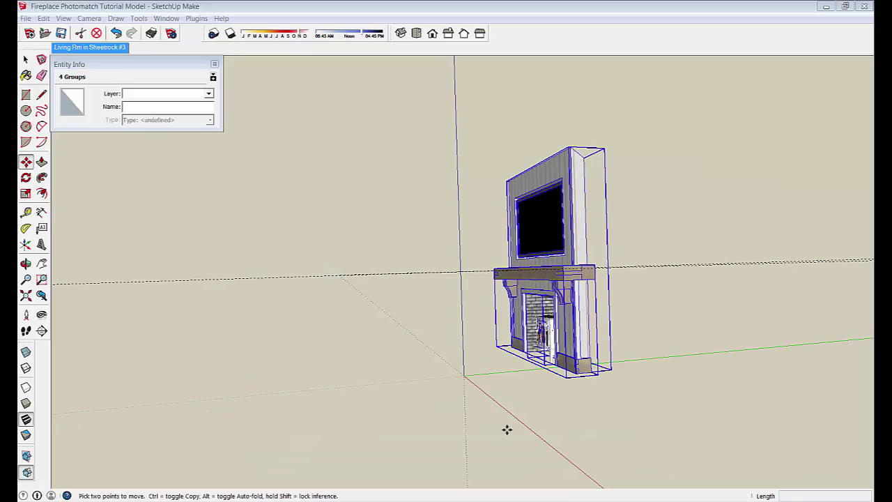
{"action": "middle_click_drag", "start_coordinate": [506, 430], "coordinate": [306, 171]}
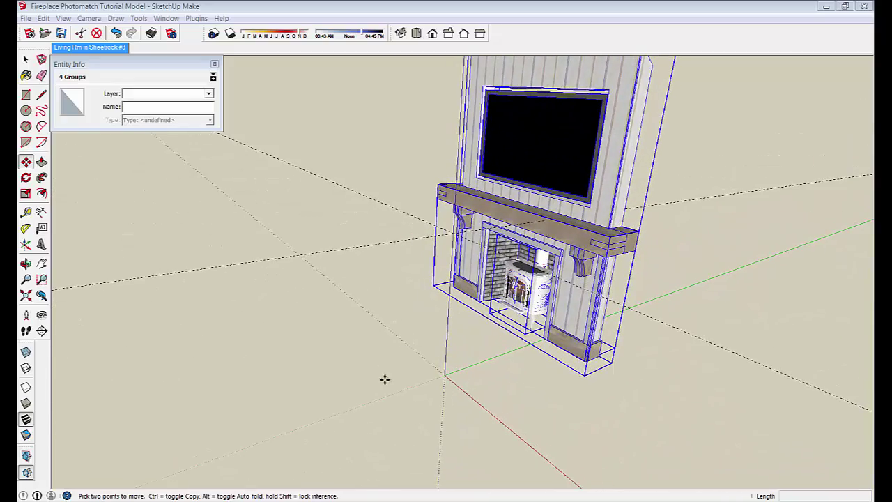
Check the length of the vertical reference edge at the origin in Entity Info
{"action": "key", "text": "space"}
{"action": "left_click", "coordinate": [445, 359]}
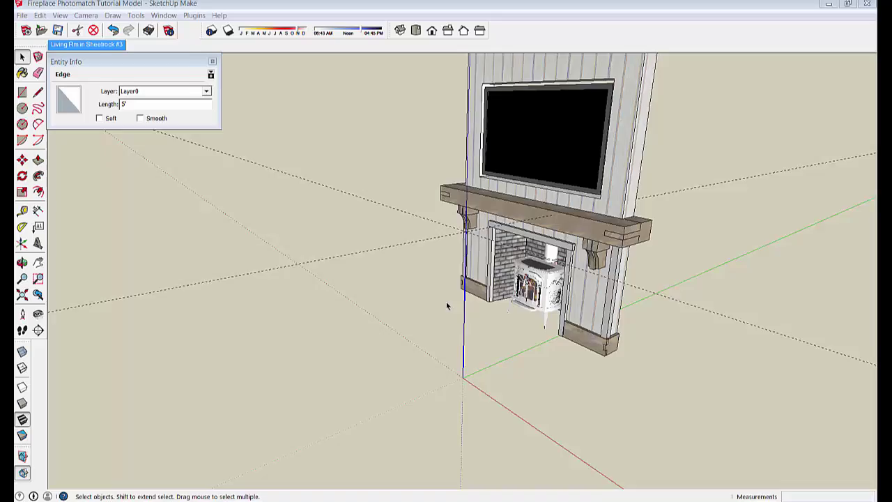
{"action": "middle_click_drag", "start_coordinate": [446, 305], "coordinate": [418, 112]}
Combine all the pasted fireplace parts into one group and compare it with the room photo
{"action": "left_click_drag", "start_coordinate": [418, 112], "coordinate": [570, 376]}
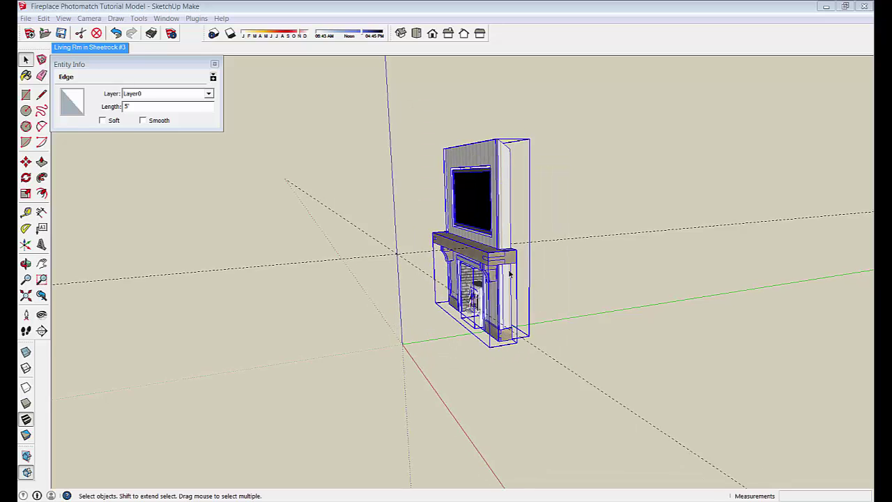
{"action": "right_click", "coordinate": [502, 276]}
{"action": "left_click", "coordinate": [534, 375]}
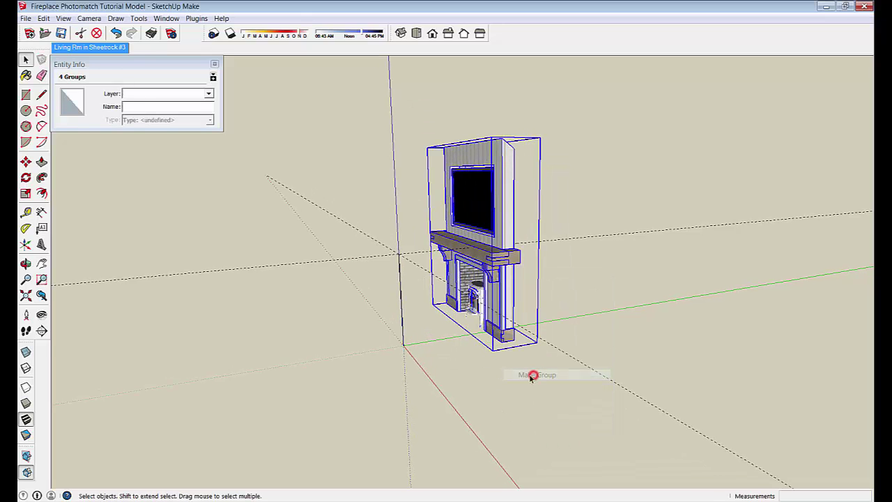
{"action": "left_click", "coordinate": [98, 48]}
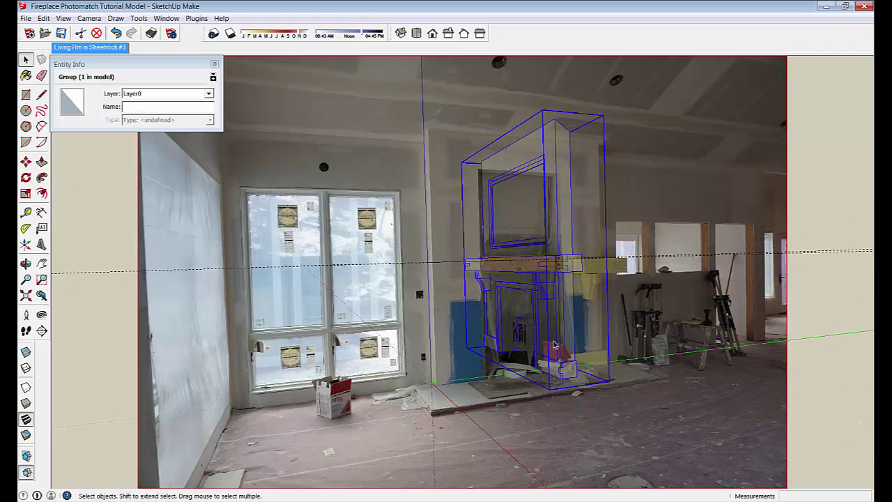
{"action": "middle_click_drag", "start_coordinate": [510, 414], "coordinate": [509, 412]}
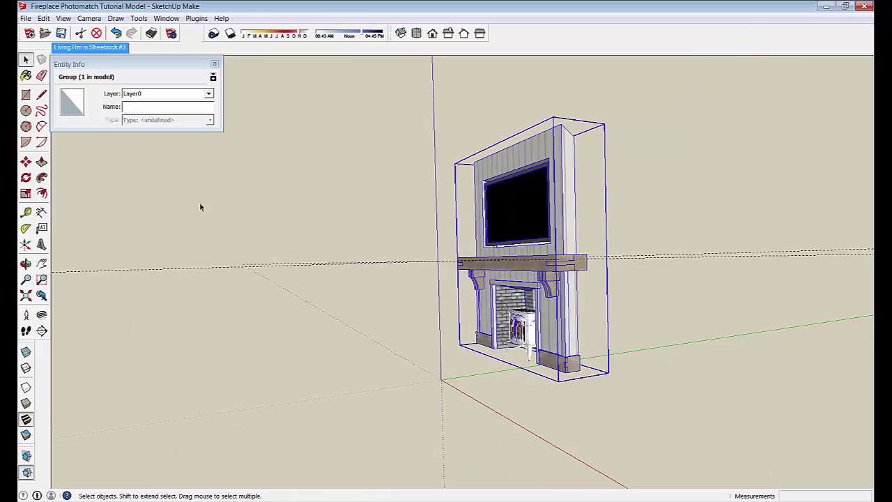
Rotate the fireplace group 90 degrees in the horizontal plane about the mantle's end corner so its front runs along the green axis
{"action": "left_click", "coordinate": [26, 177]}
{"action": "middle_click_drag", "start_coordinate": [307, 302], "coordinate": [425, 298]}
{"action": "scroll", "coordinate": [453, 271], "scroll_direction": "up", "scroll_amount": 3}
{"action": "scroll", "coordinate": [453, 271], "scroll_direction": "up", "scroll_amount": 4}
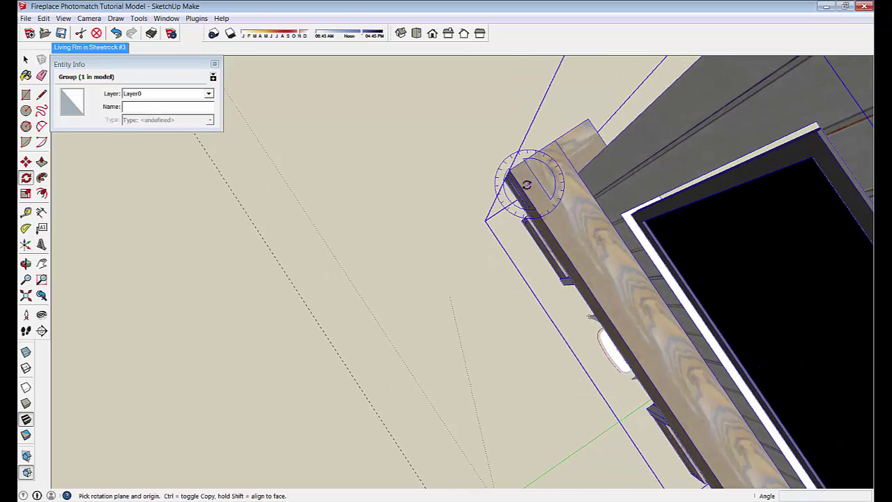
{"action": "left_click", "coordinate": [510, 172]}
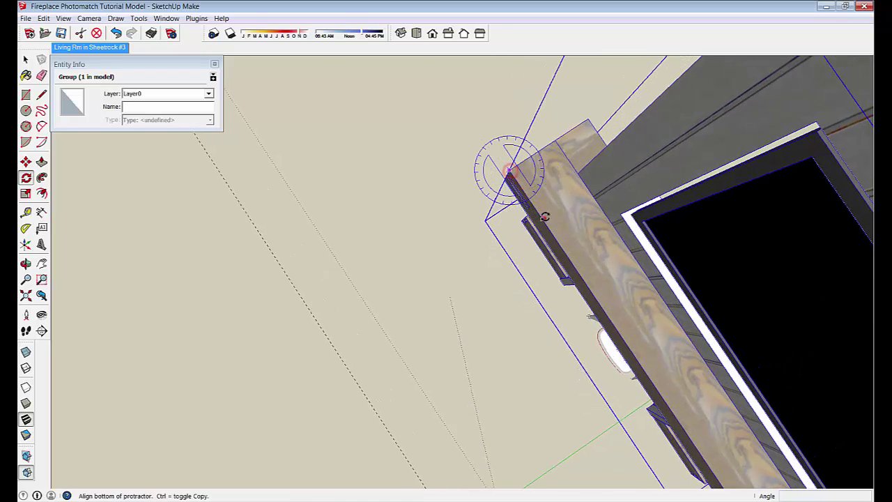
{"action": "left_click", "coordinate": [541, 217]}
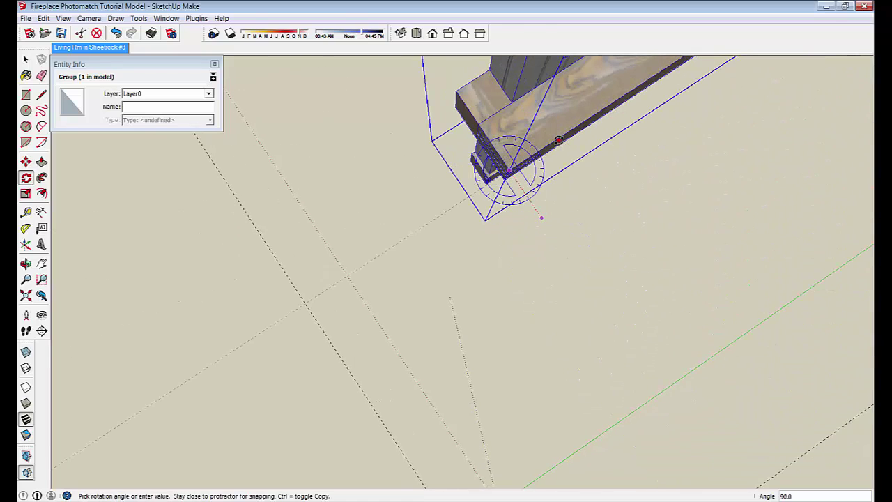
{"action": "left_click", "coordinate": [558, 140]}
{"action": "middle_click_drag", "start_coordinate": [609, 256], "coordinate": [432, 367]}
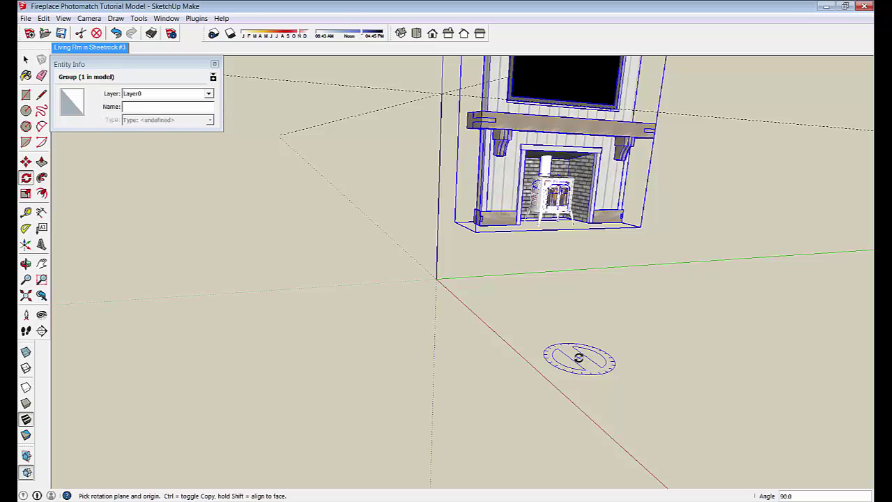
{"action": "key", "text": "space"}
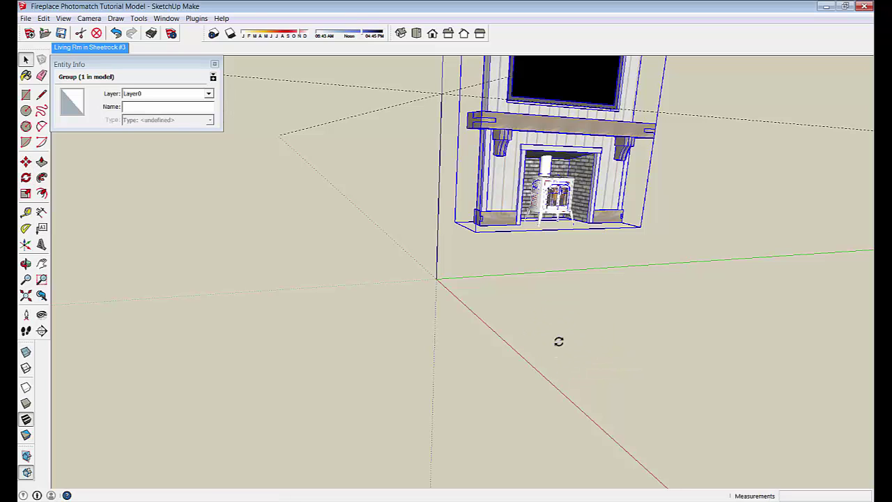
Move the fireplace group about 9' 4 9/16" by the mantle's back corner to bring it close to the vertical reference edge at the origin
{"action": "middle_click_drag", "start_coordinate": [533, 206], "coordinate": [516, 194]}
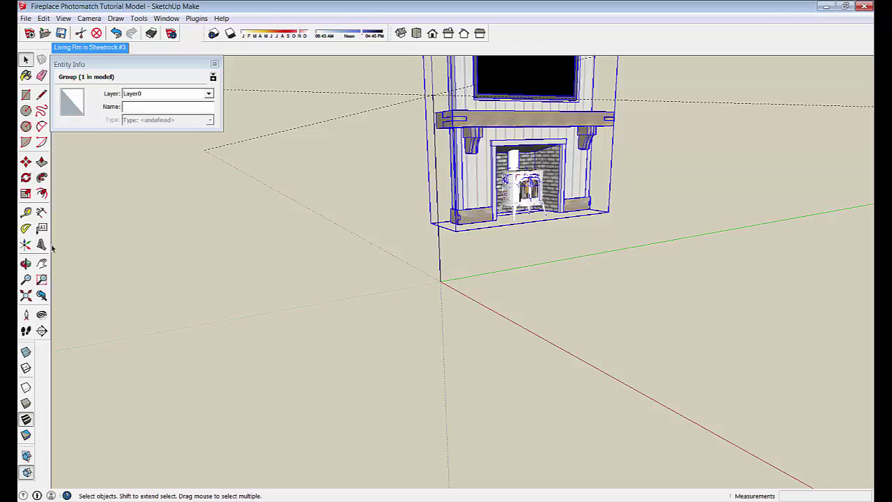
{"action": "left_click", "coordinate": [26, 161]}
{"action": "middle_click_drag", "start_coordinate": [230, 233], "coordinate": [433, 163]}
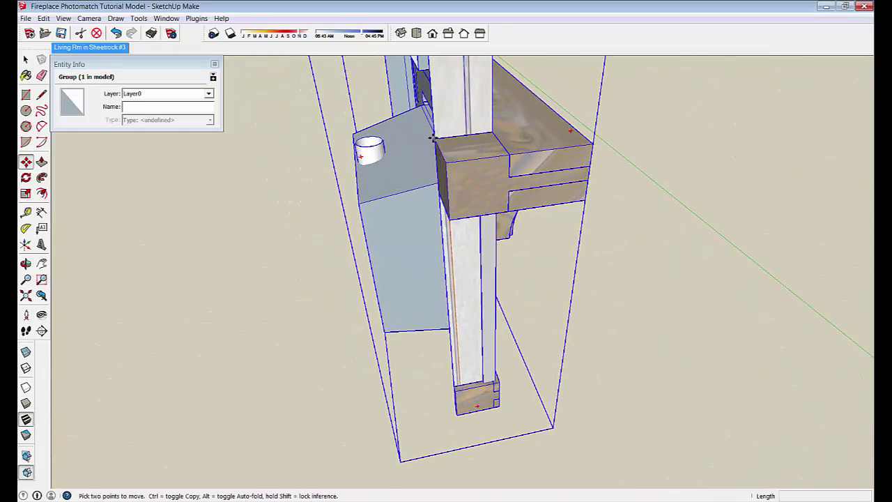
{"action": "left_click", "coordinate": [434, 137]}
{"action": "scroll", "coordinate": [433, 138], "scroll_direction": "down", "scroll_amount": 10}
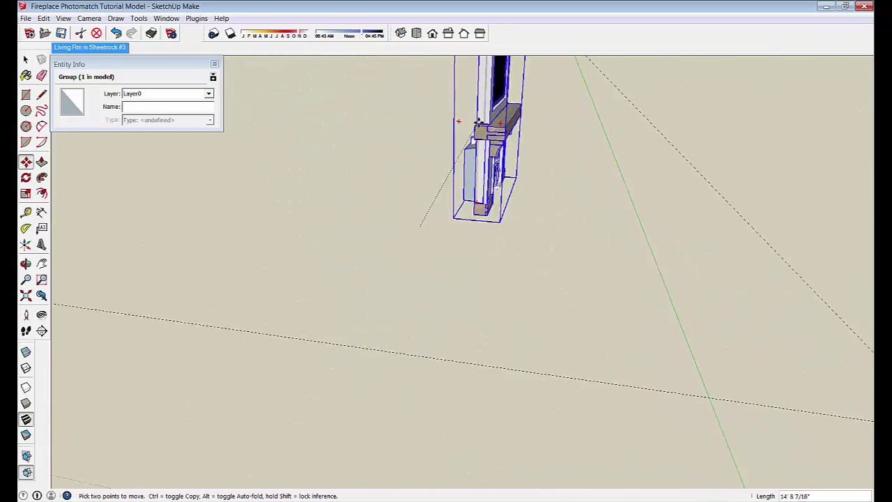
{"action": "scroll", "coordinate": [542, 169], "scroll_direction": "up", "scroll_amount": 10}
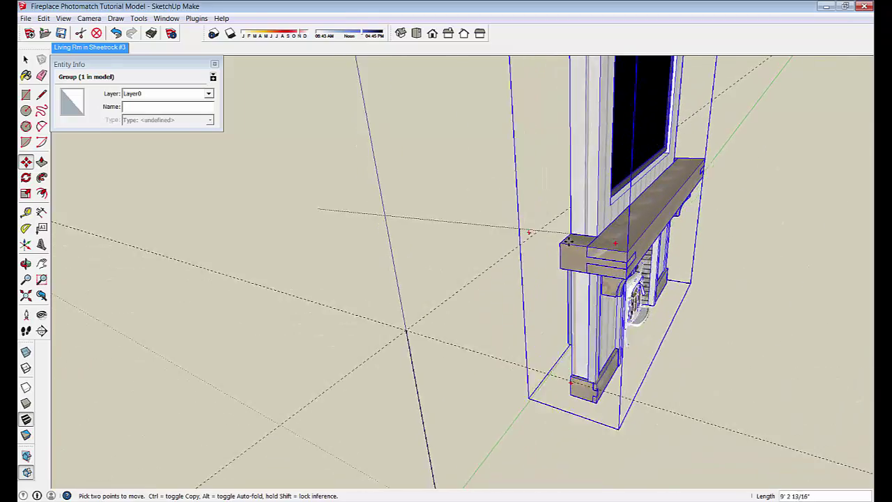
{"action": "middle_click_drag", "start_coordinate": [552, 271], "coordinate": [662, 173]}
{"action": "left_click_drag", "start_coordinate": [660, 172], "coordinate": [578, 128]}
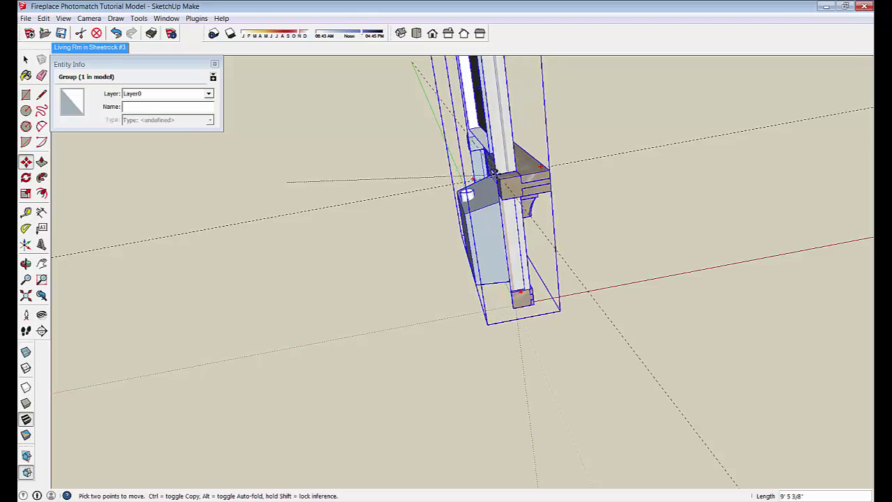
{"action": "scroll", "coordinate": [534, 227], "scroll_direction": "up", "scroll_amount": 8}
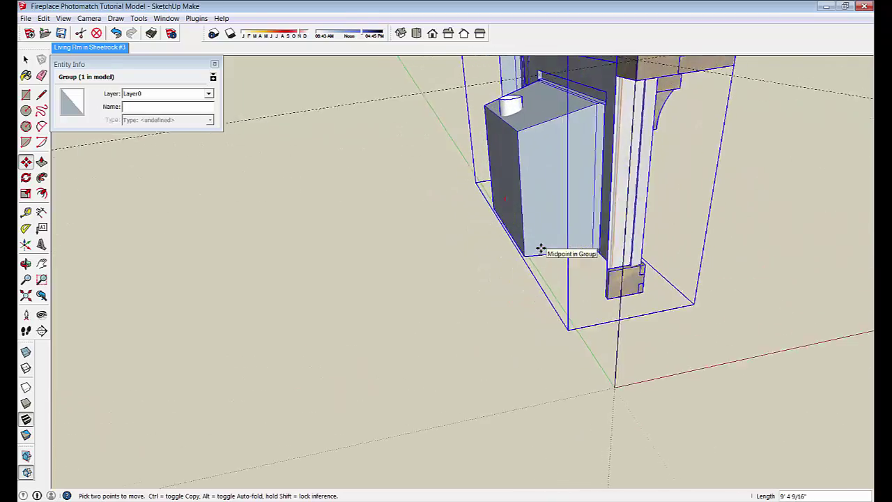
Move the fireplace group so the mantle's top back corner snaps to the endpoint on the vertical reference edge where the guides cross
{"action": "middle_click_drag", "start_coordinate": [527, 253], "coordinate": [183, 256]}
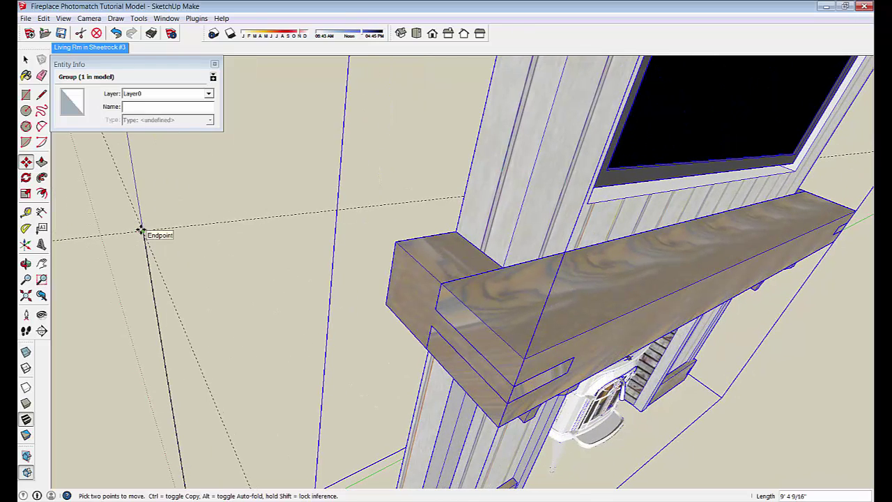
{"action": "middle_click_drag", "start_coordinate": [453, 228], "coordinate": [522, 402]}
{"action": "left_click", "coordinate": [444, 248]}
{"action": "middle_click_drag", "start_coordinate": [507, 359], "coordinate": [537, 174]}
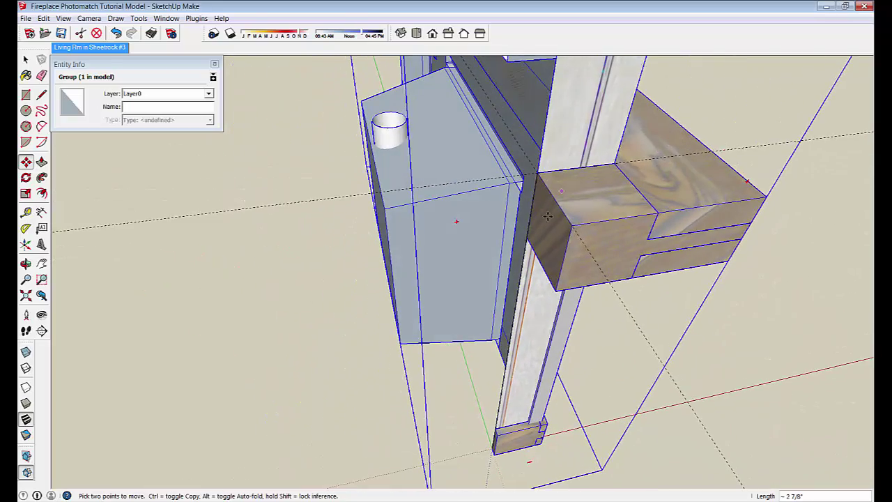
{"action": "middle_click_drag", "start_coordinate": [613, 277], "coordinate": [368, 273]}
{"action": "key", "text": "space"}
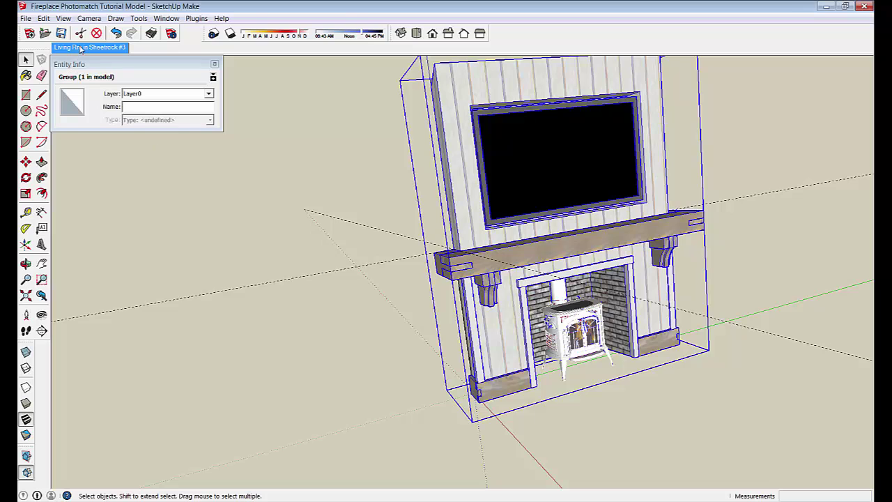
Return to the Living Rm in Sheetrock #3 scene, deselect the fireplace group and compare its outline with the photographed fireplace
{"action": "left_click", "coordinate": [81, 48]}
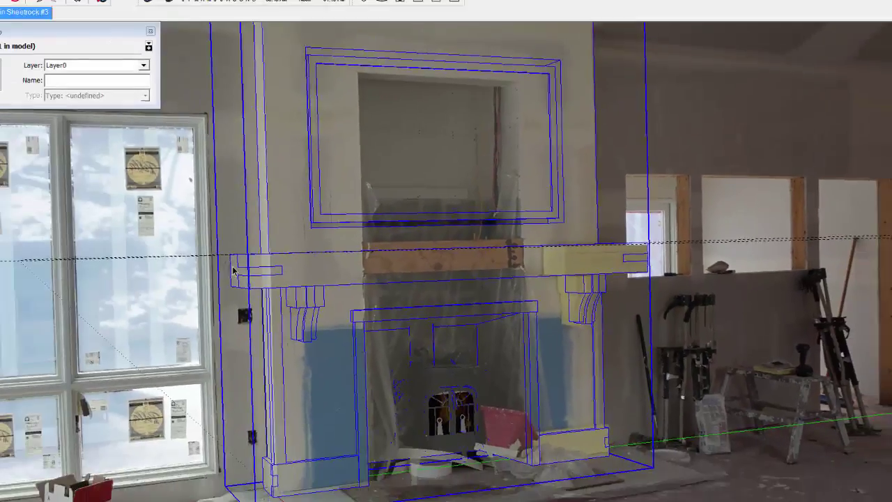
{"action": "scroll", "coordinate": [705, 369], "scroll_direction": "down", "scroll_amount": 2}
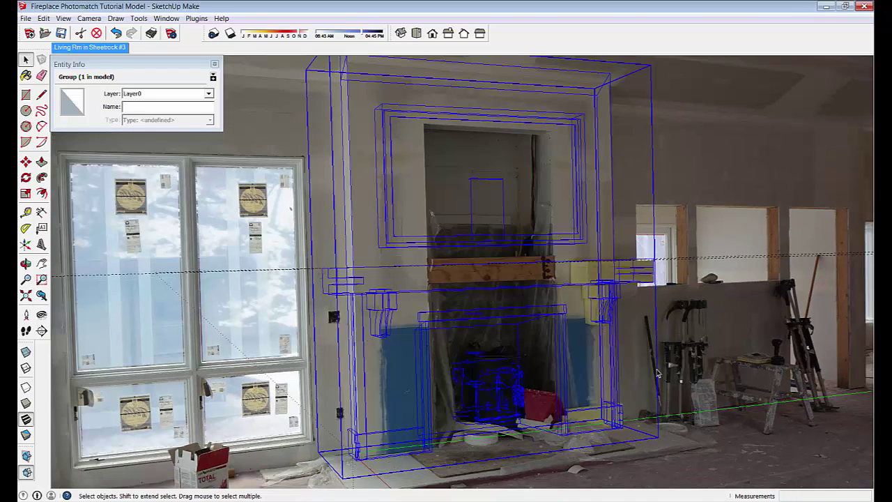
{"action": "scroll", "coordinate": [305, 259], "scroll_direction": "down", "scroll_amount": 2}
{"action": "left_click", "coordinate": [300, 249]}
{"action": "left_click", "coordinate": [299, 249]}
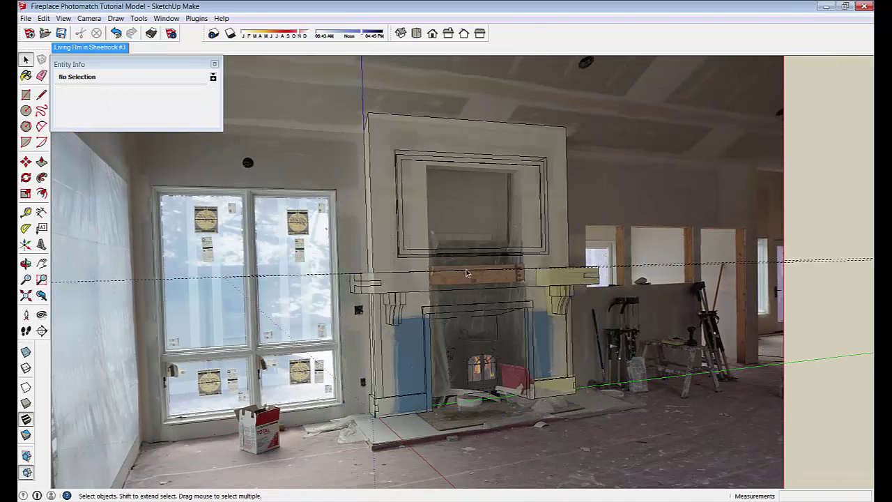
{"action": "scroll", "coordinate": [618, 355], "scroll_direction": "down", "scroll_amount": 1}
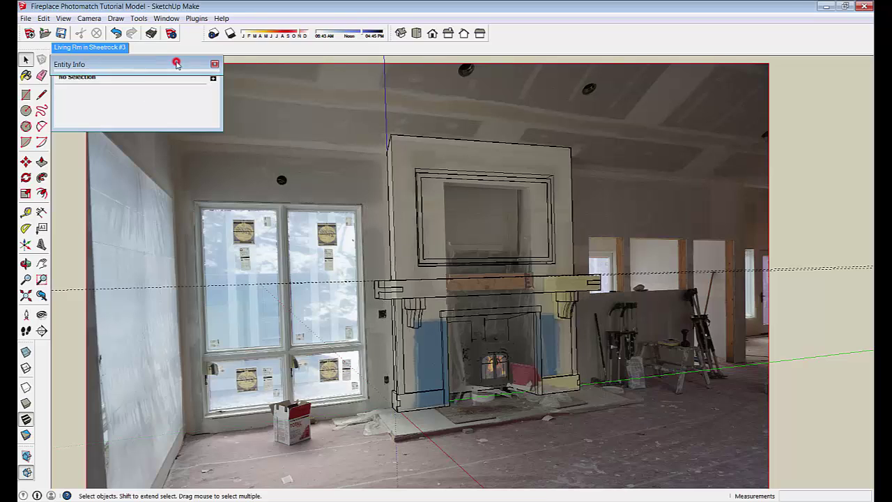
Collapse Entity Info and turn off the Match Photo foreground photo in the style's Modeling settings
{"action": "left_click", "coordinate": [176, 63]}
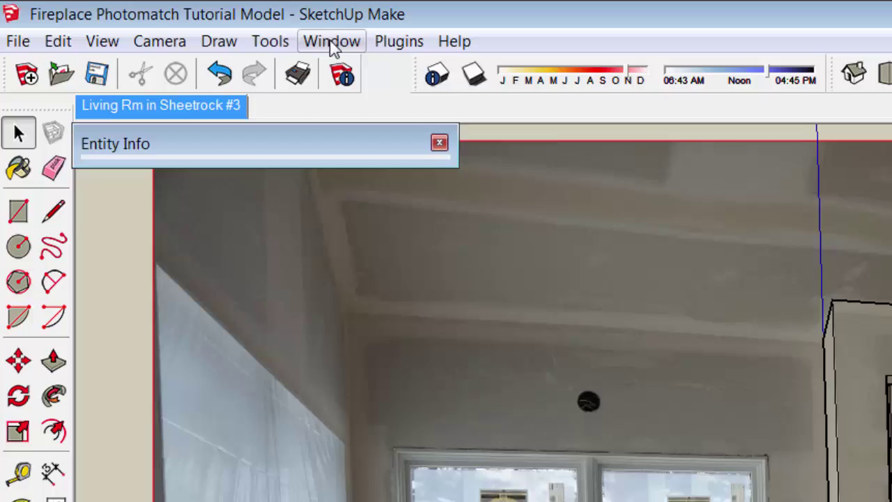
{"action": "left_click", "coordinate": [279, 34]}
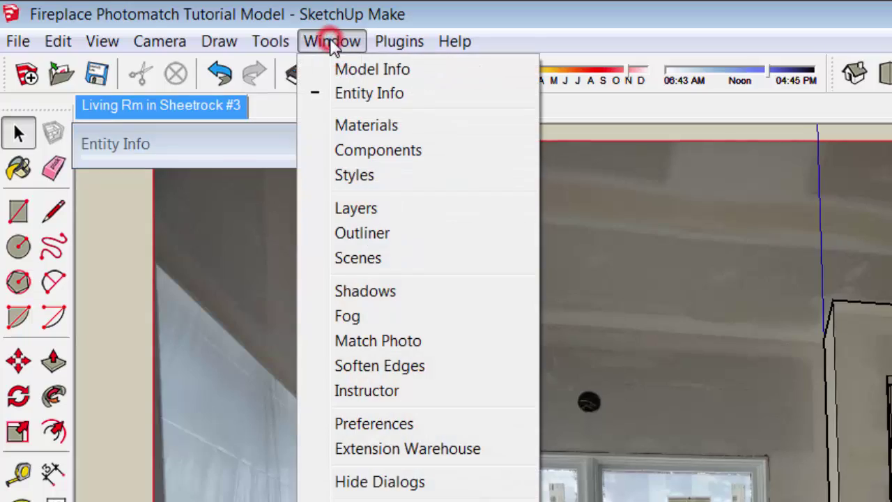
{"action": "left_click", "coordinate": [321, 180]}
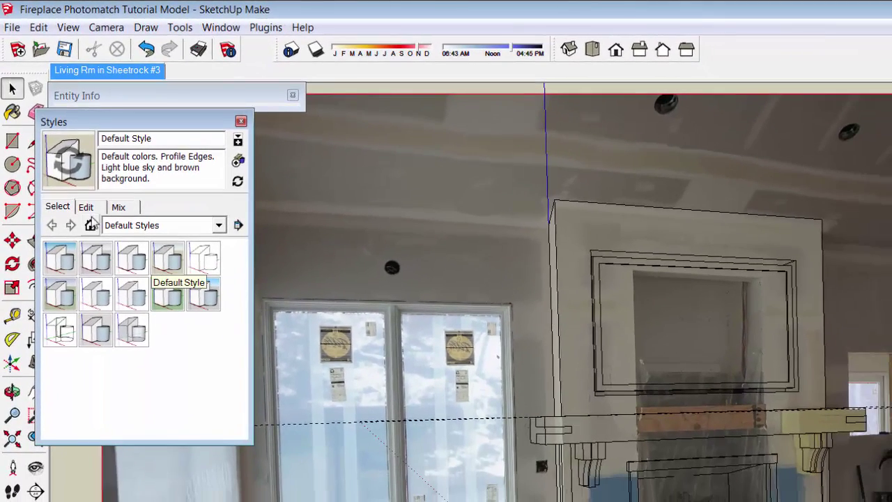
{"action": "left_click", "coordinate": [87, 207]}
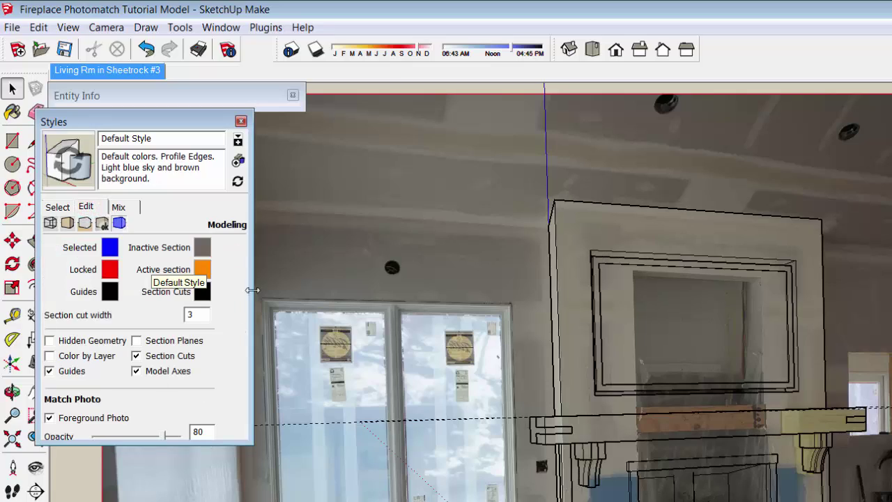
{"action": "left_click_drag", "start_coordinate": [244, 434], "coordinate": [229, 501]}
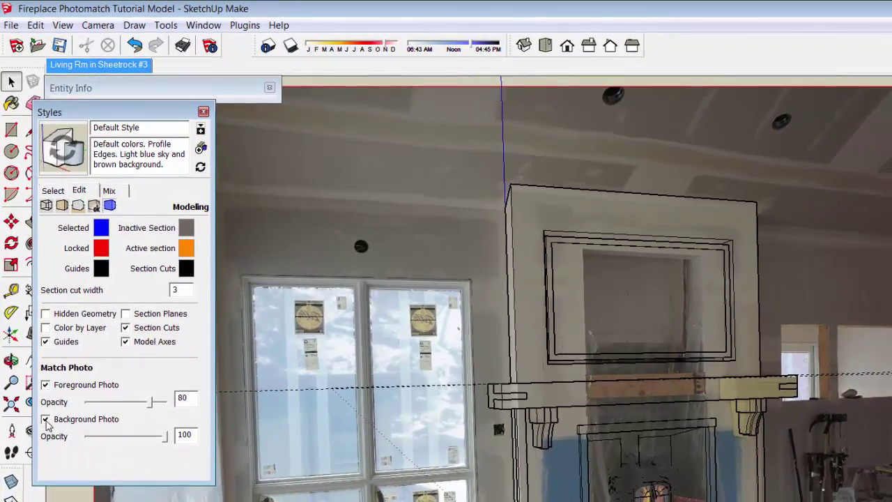
{"action": "left_click", "coordinate": [45, 386]}
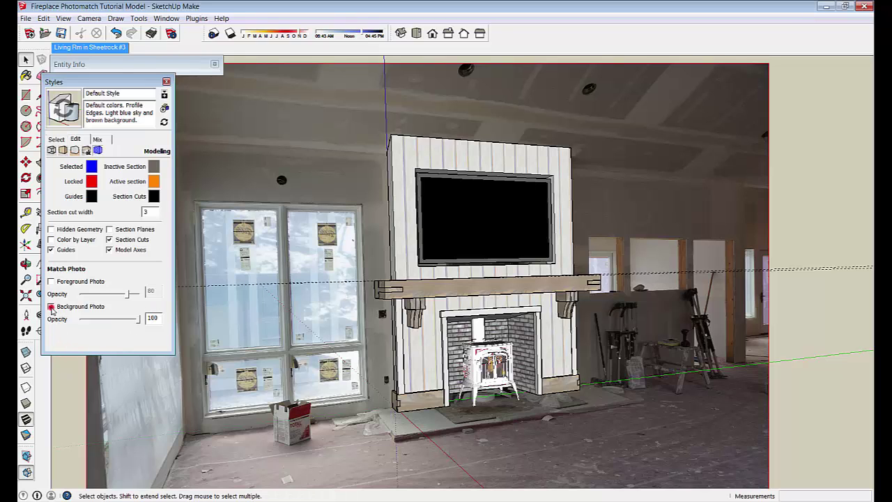
Toggle the background photo and the foreground photo to compare them, leave only the background photo on, and close the style settings
{"action": "left_click", "coordinate": [51, 308]}
{"action": "left_click", "coordinate": [51, 307]}
{"action": "left_click", "coordinate": [51, 282]}
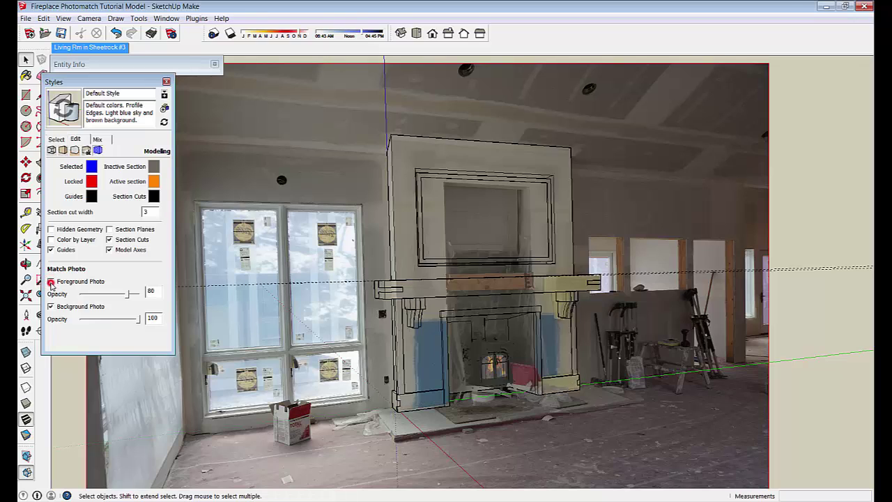
{"action": "left_click", "coordinate": [50, 281]}
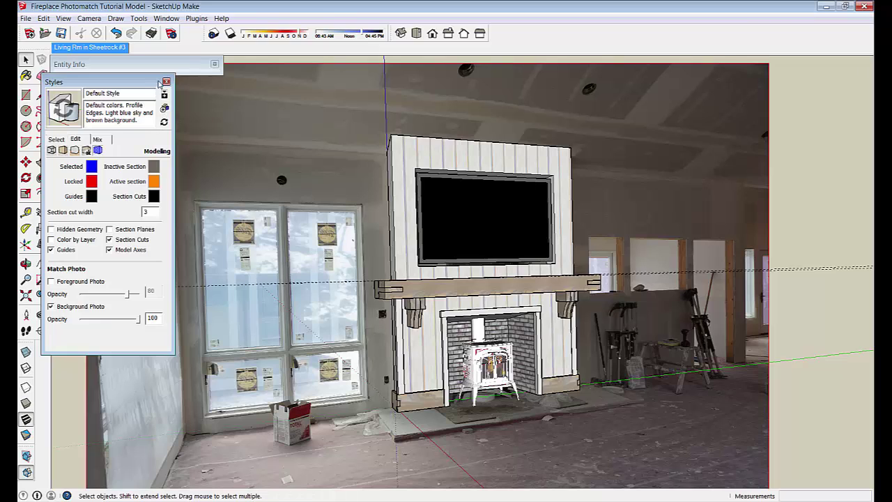
{"action": "left_click", "coordinate": [167, 82]}
Remove the guides and hide the drawing axes, and return to the Living Rm in Sheetrock #3 scene
{"action": "scroll", "coordinate": [324, 269], "scroll_direction": "down", "scroll_amount": 2}
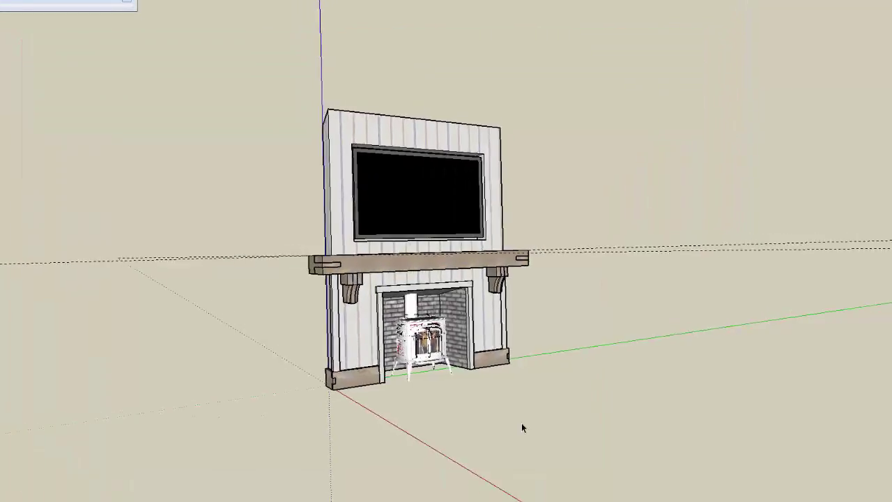
{"action": "mouse_move", "coordinate": [521, 428]}
{"action": "middle_mouse_down"}
{"action": "mouse_move", "coordinate": [332, 364]}
{"action": "mouse_move", "coordinate": [304, 238]}
{"action": "mouse_move", "coordinate": [311, 233]}
{"action": "mouse_move", "coordinate": [321, 251]}
{"action": "middle_mouse_up"}
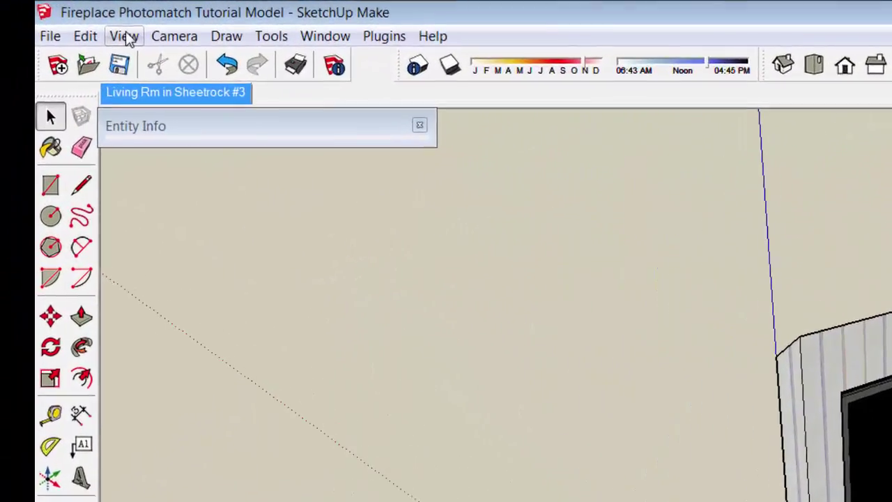
{"action": "left_click", "coordinate": [124, 36]}
{"action": "left_click", "coordinate": [128, 179]}
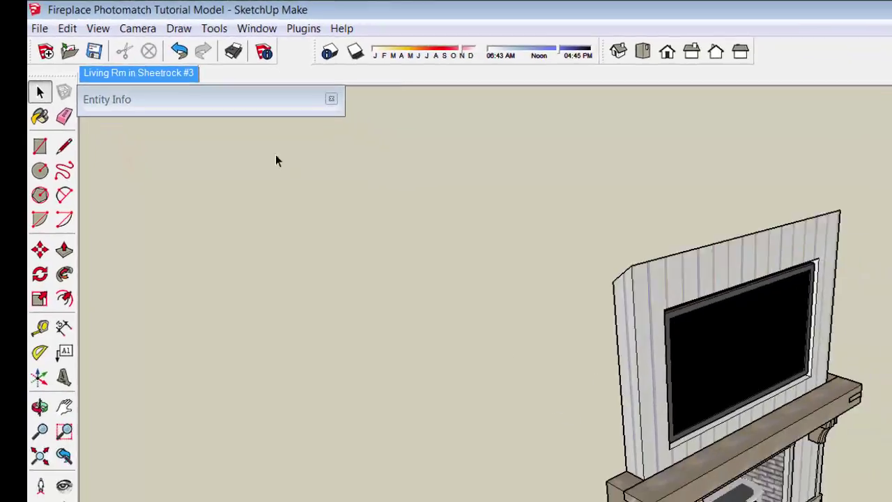
{"action": "left_click", "coordinate": [185, 98]}
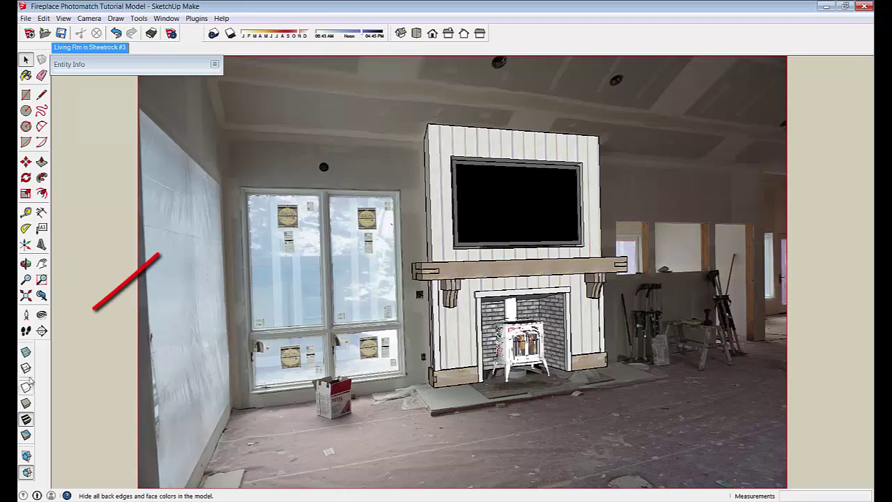
Show the fireplace model with X-ray transparency over the room photo
{"action": "left_click", "coordinate": [25, 351]}
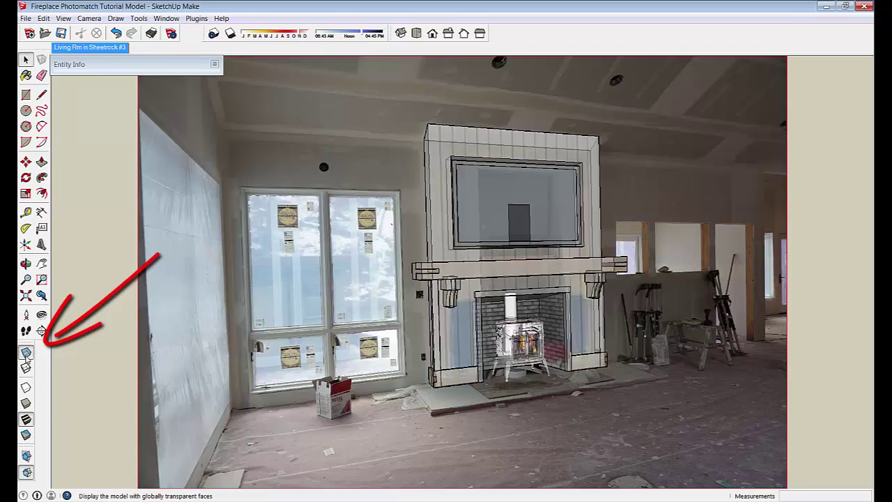
{"action": "middle_click", "coordinate": [545, 194]}
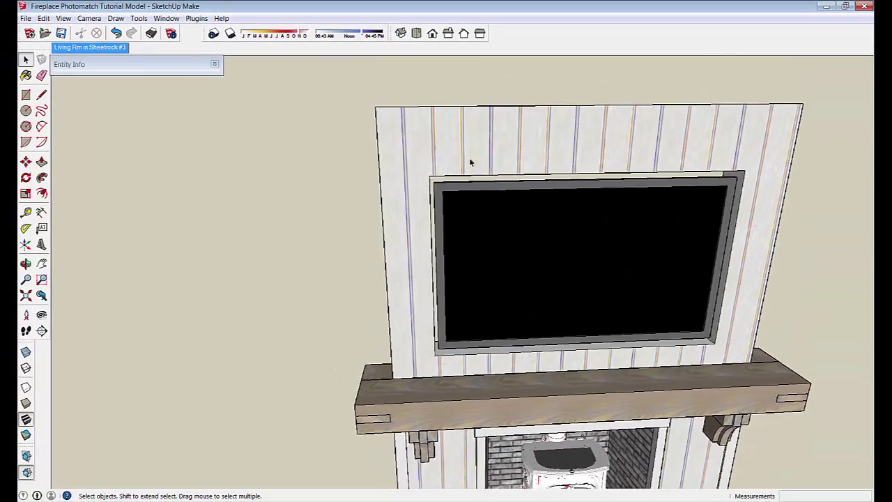
Open the fireplace group and its nested TV group for editing, and select the TV's screen face
{"action": "left_click", "coordinate": [470, 144]}
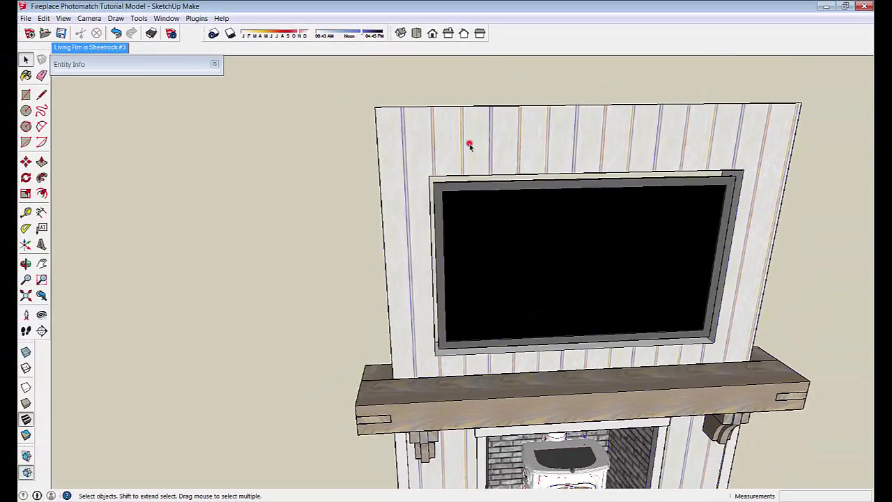
{"action": "double_click", "coordinate": [493, 236]}
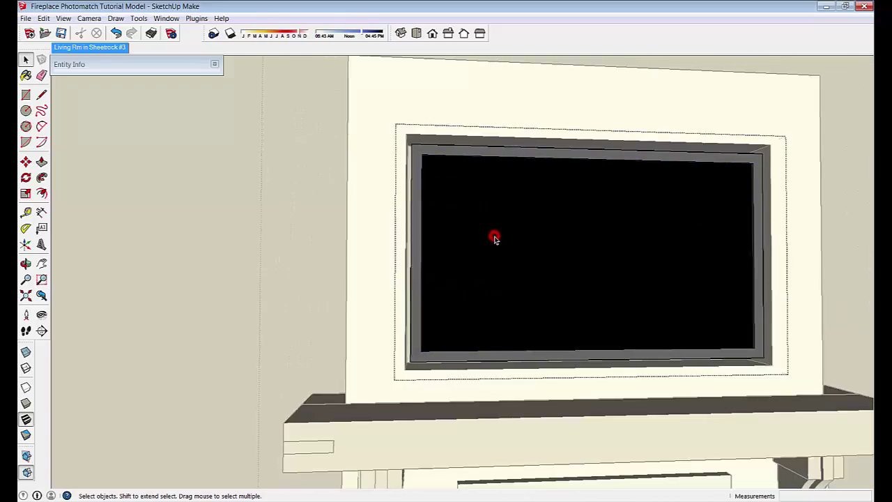
{"action": "left_click", "coordinate": [470, 221]}
{"action": "left_click", "coordinate": [469, 224]}
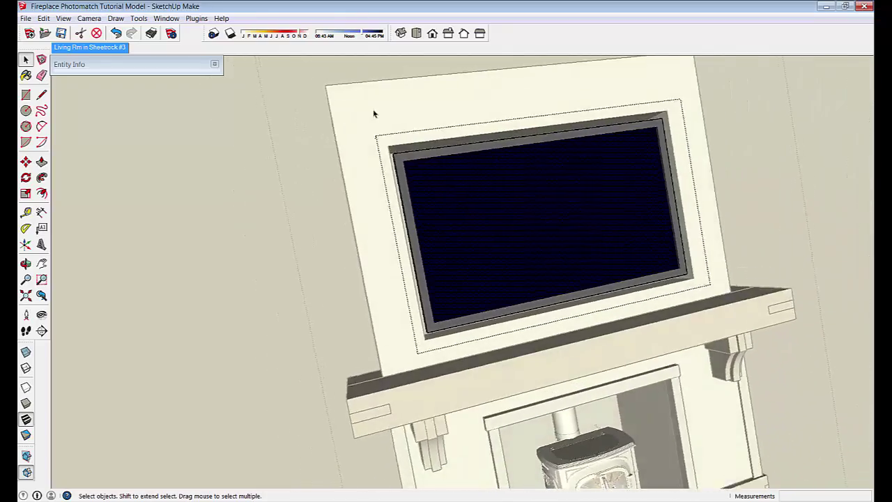
Select the vertical edges at the TV's left side and move them 10" inward to narrow the TV
{"action": "left_click_drag", "start_coordinate": [373, 110], "coordinate": [460, 354]}
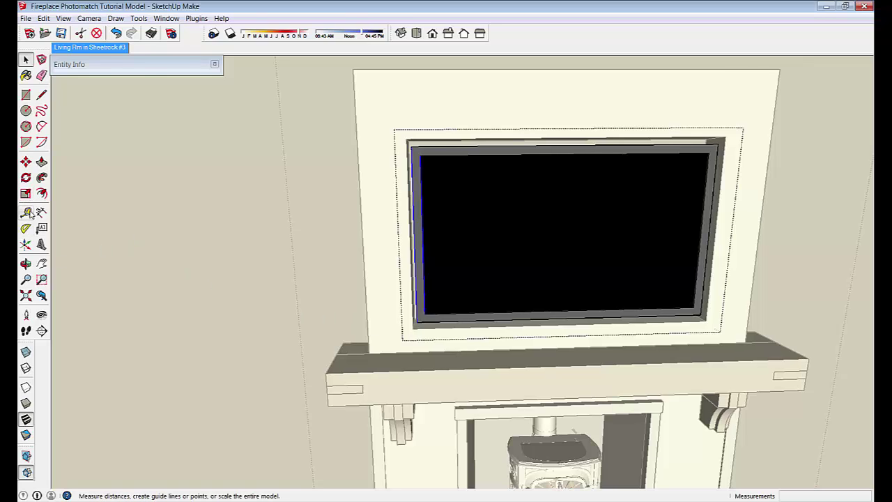
{"action": "left_click", "coordinate": [26, 161]}
{"action": "scroll", "coordinate": [434, 297], "scroll_direction": "up", "scroll_amount": 3}
{"action": "left_click", "coordinate": [420, 285]}
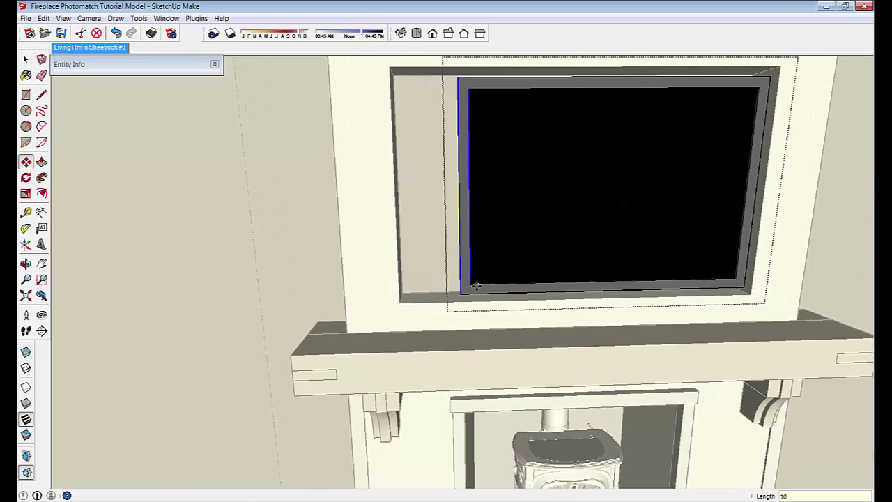
{"action": "key", "text": "Return"}
Select the vertical edges at the TV's right side and move them 10" inward to narrow the TV
{"action": "middle_click_drag", "start_coordinate": [476, 286], "coordinate": [469, 289]}
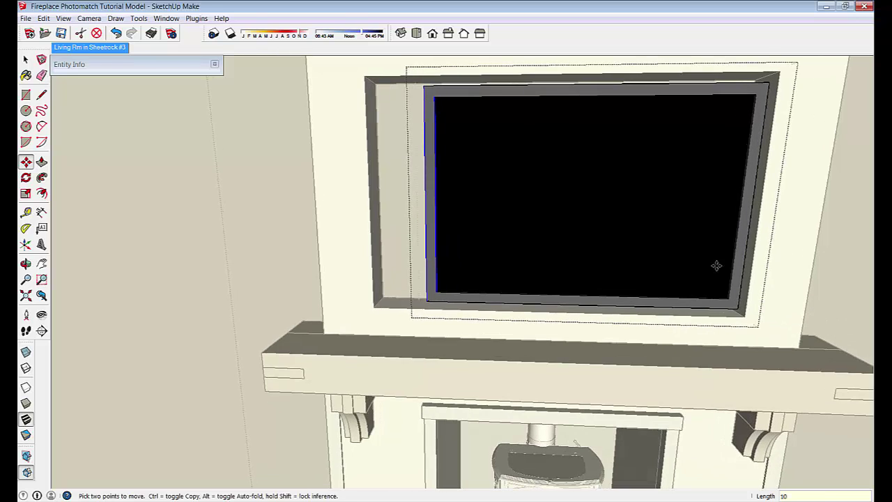
{"action": "key", "text": "space"}
{"action": "middle_click_drag", "start_coordinate": [732, 83], "coordinate": [734, 378]}
{"action": "key", "text": "m"}
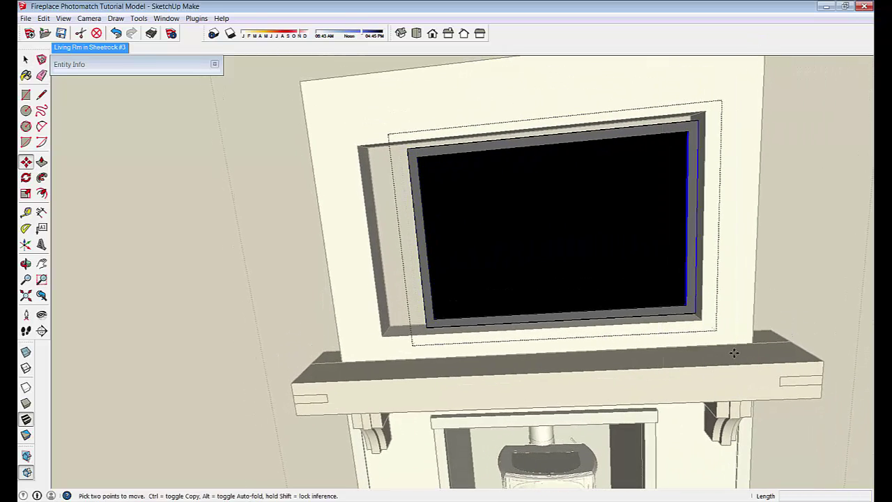
{"action": "left_click", "coordinate": [698, 122]}
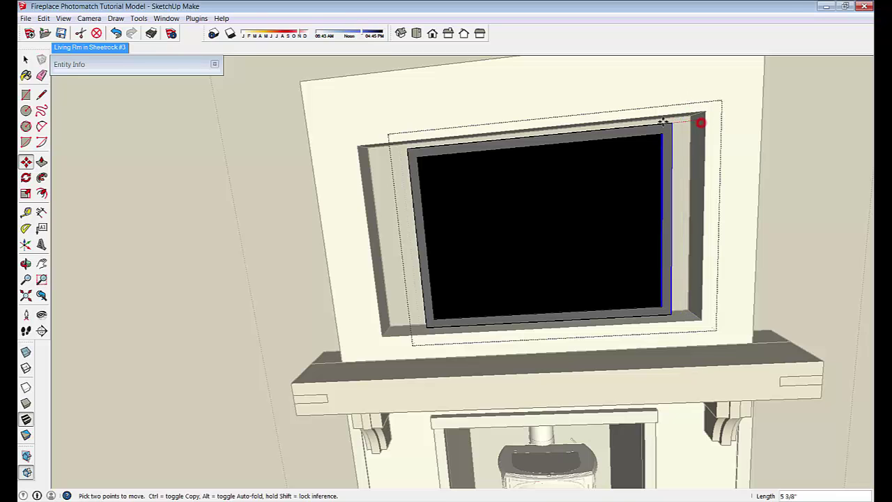
{"action": "key", "text": "Return"}
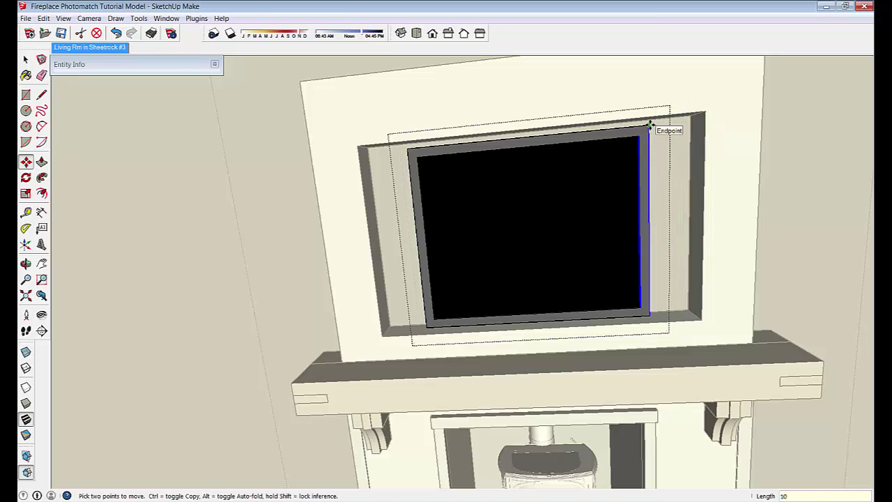
Select the TV's top edges and move them down about 8 5/16" to reduce the TV's height
{"action": "key", "text": "space"}
{"action": "middle_click_drag", "start_coordinate": [478, 364], "coordinate": [456, 204]}
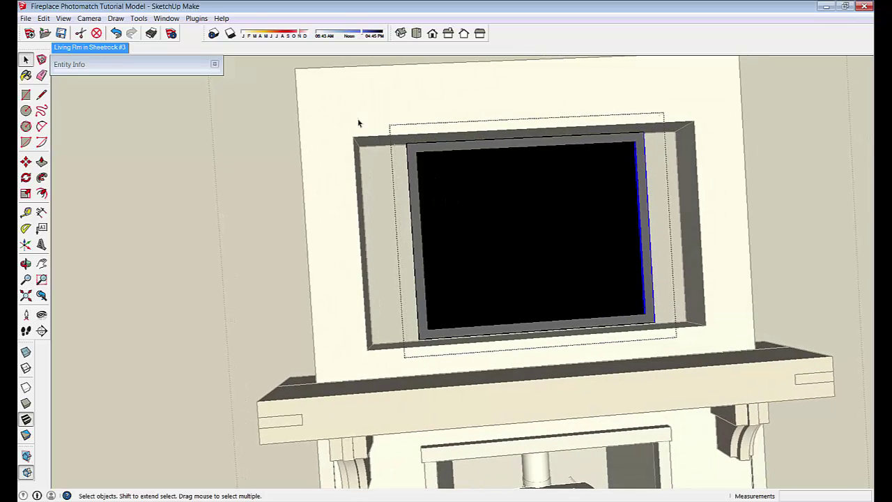
{"action": "left_click_drag", "start_coordinate": [358, 120], "coordinate": [694, 219]}
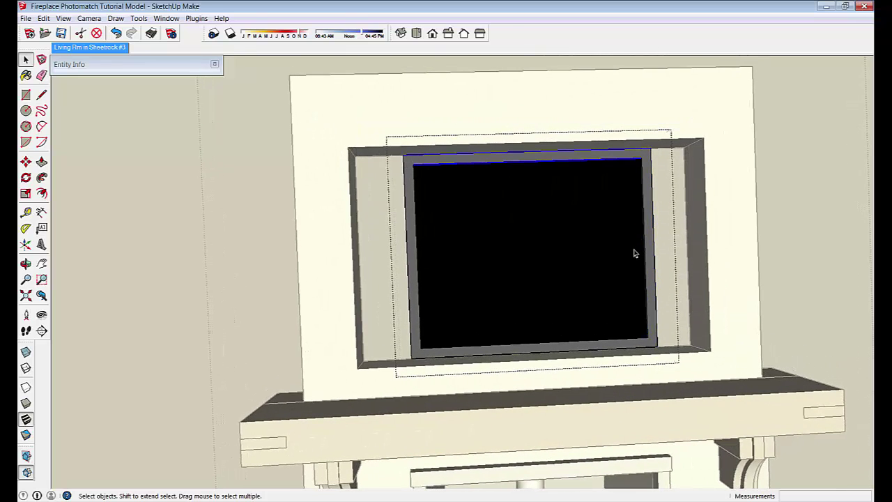
{"action": "key", "text": "m"}
{"action": "middle_click_drag", "start_coordinate": [642, 213], "coordinate": [665, 154]}
{"action": "left_click", "coordinate": [665, 153]}
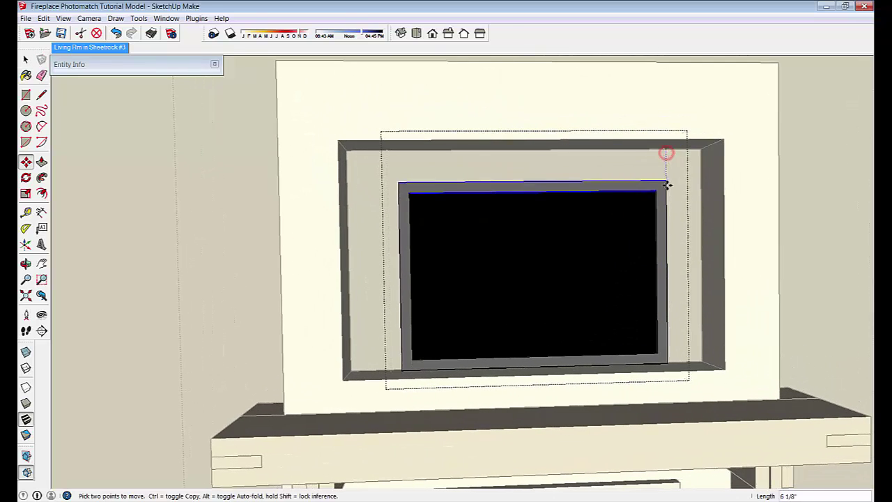
{"action": "left_click", "coordinate": [667, 191]}
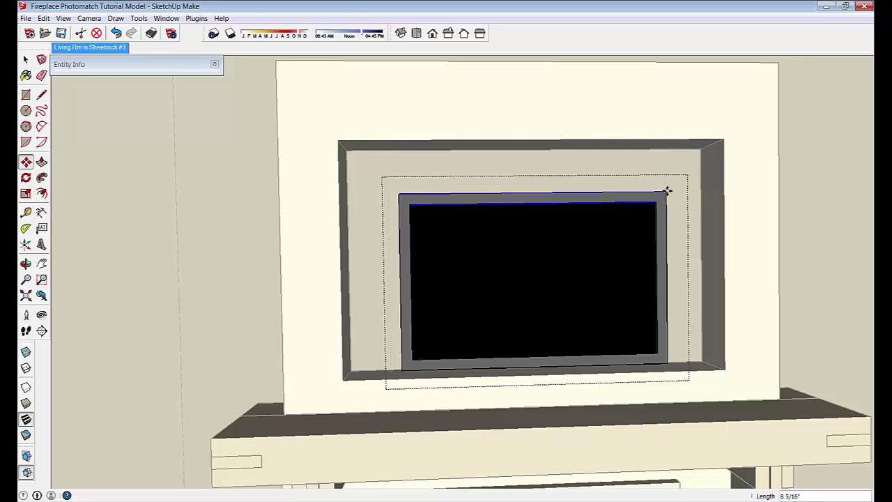
Leave the TV group and open the fireplace surround with the TV recess for editing
{"action": "middle_click_drag", "start_coordinate": [667, 191], "coordinate": [753, 425]}
{"action": "key", "text": "space"}
{"action": "left_click", "coordinate": [796, 251]}
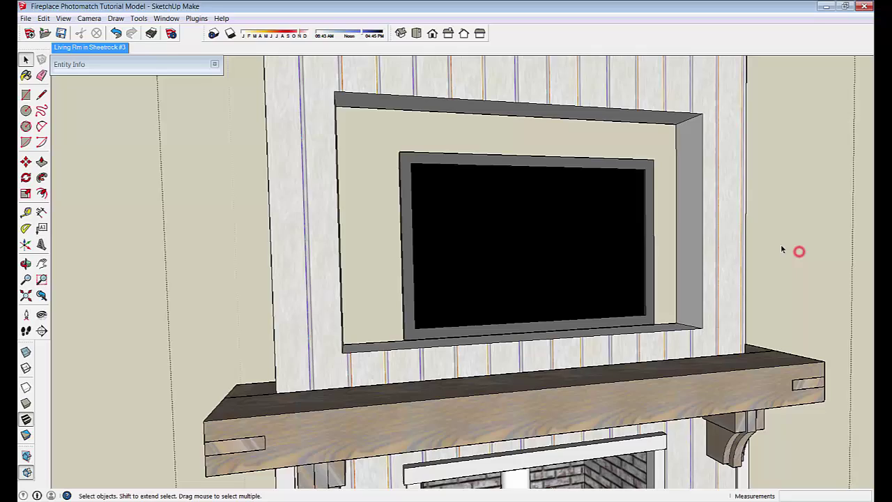
{"action": "left_click", "coordinate": [685, 212]}
{"action": "middle_click_drag", "start_coordinate": [684, 212], "coordinate": [675, 227]}
{"action": "double_click", "coordinate": [675, 227]}
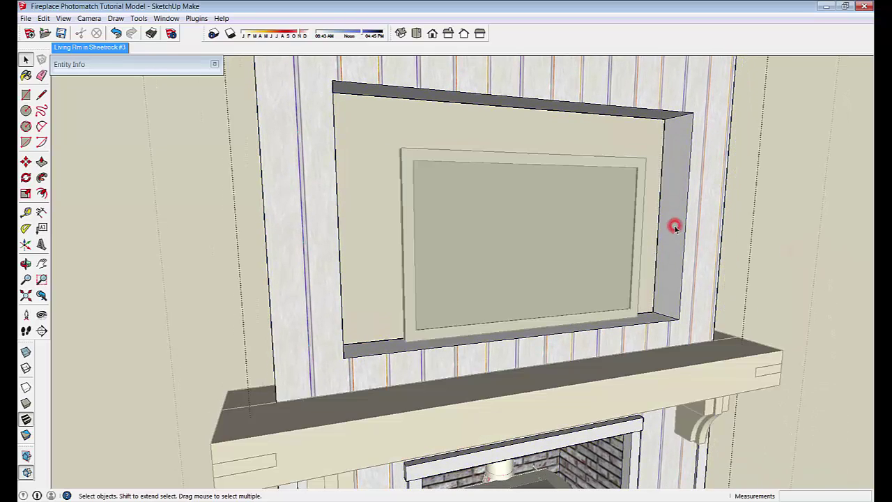
Push/Pull both side faces of the TV recess inward to fit the narrowed TV
{"action": "left_click", "coordinate": [42, 162]}
{"action": "middle_click_drag", "start_coordinate": [591, 152], "coordinate": [621, 183]}
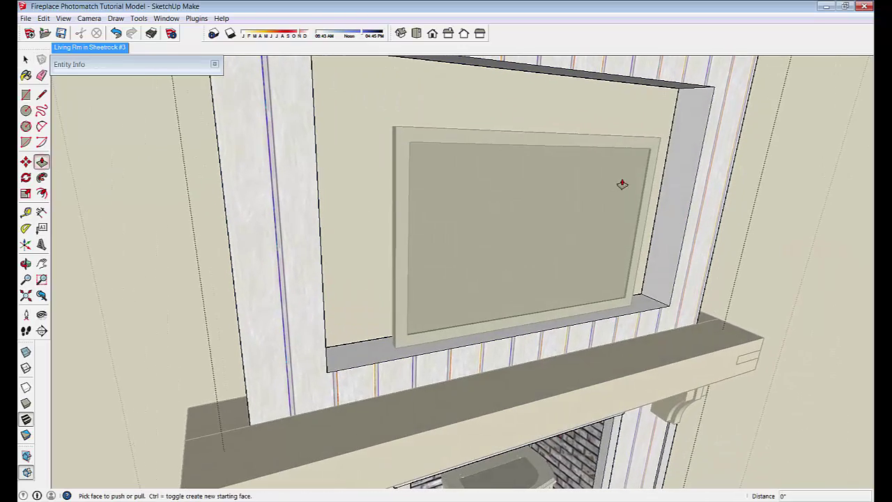
{"action": "left_click", "coordinate": [672, 172]}
{"action": "middle_click_drag", "start_coordinate": [672, 172], "coordinate": [573, 103]}
{"action": "left_click", "coordinate": [629, 207]}
{"action": "left_click", "coordinate": [629, 207]}
{"action": "double_click", "coordinate": [388, 155]}
Push/Pull the top face of the TV recess down 8" and leave group editing
{"action": "left_click", "coordinate": [573, 104]}
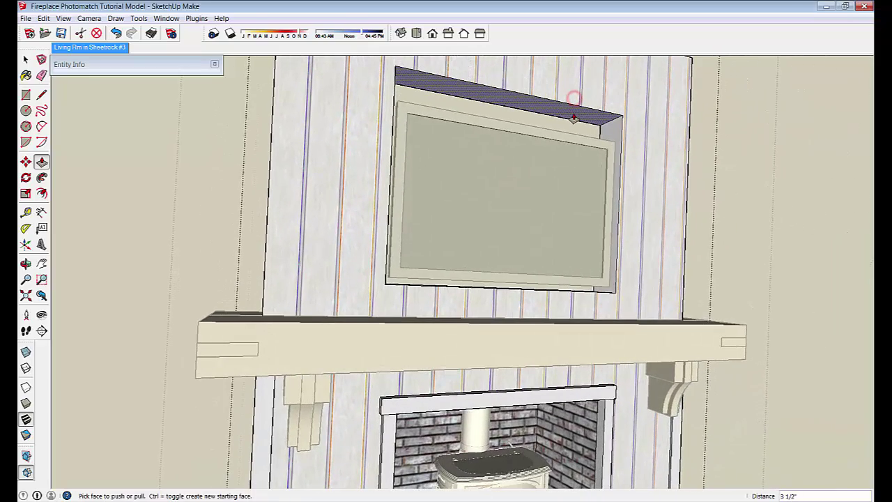
{"action": "left_click", "coordinate": [573, 119]}
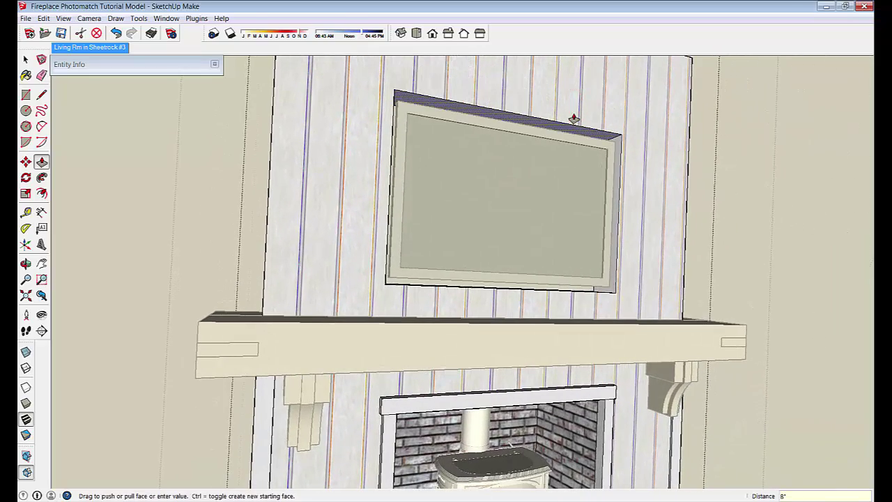
{"action": "key", "text": "space"}
{"action": "middle_click_drag", "start_coordinate": [714, 167], "coordinate": [257, 200]}
{"action": "scroll", "coordinate": [230, 230], "scroll_direction": "down", "scroll_amount": 3}
{"action": "scroll", "coordinate": [207, 258], "scroll_direction": "up", "scroll_amount": 2}
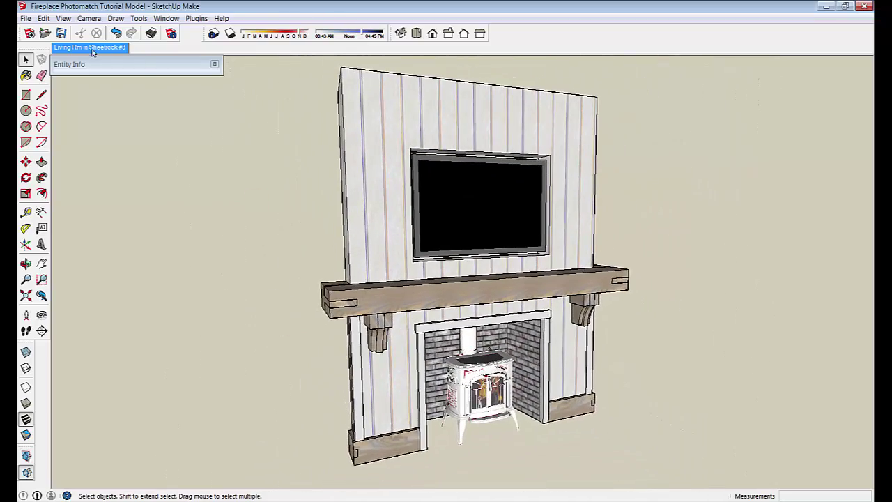
Return to the Living Rm in Sheetrock #3 scene and show the fireplace over the photo without X-ray transparency
{"action": "left_click", "coordinate": [90, 47]}
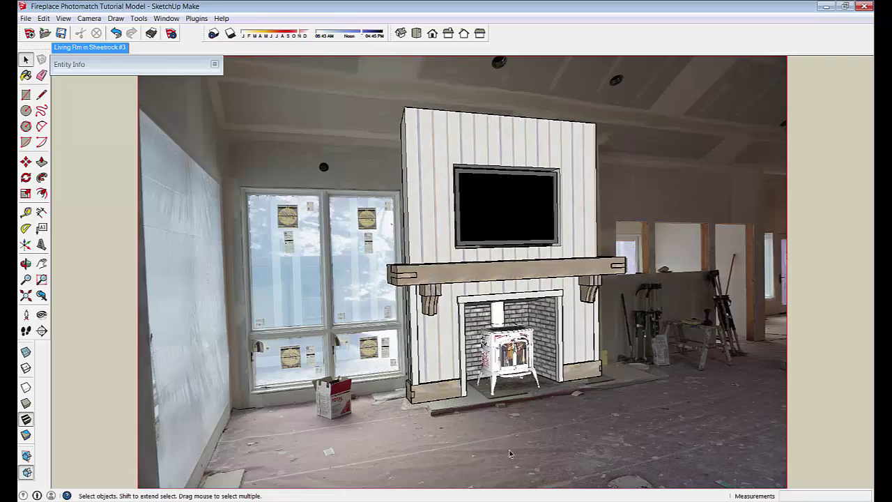
{"action": "left_click", "coordinate": [25, 352]}
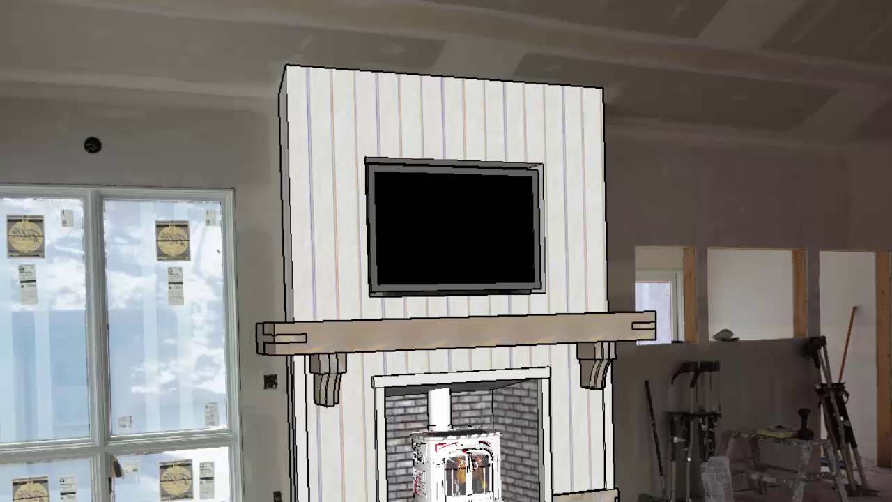
{"action": "key", "text": "x"}
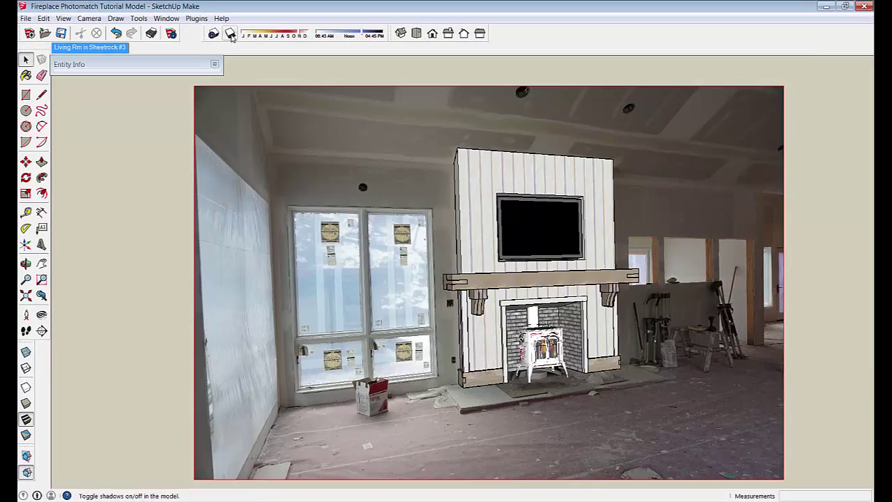
Turn on shadows and switch off their display on the ground, keeping them on faces only
{"action": "left_click", "coordinate": [230, 33]}
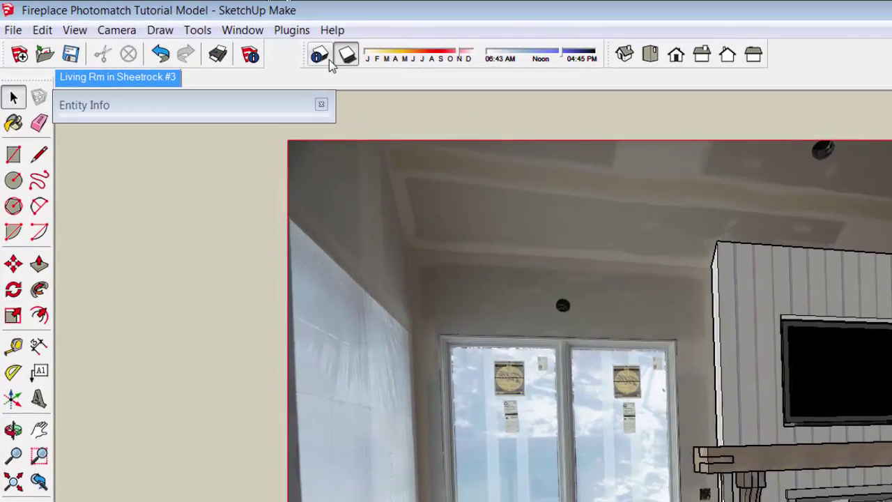
{"action": "left_click", "coordinate": [335, 57]}
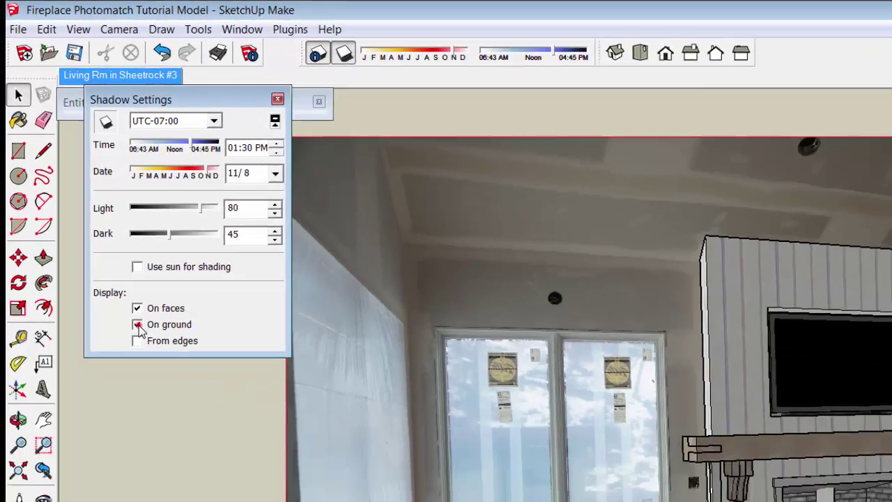
{"action": "left_click", "coordinate": [152, 374]}
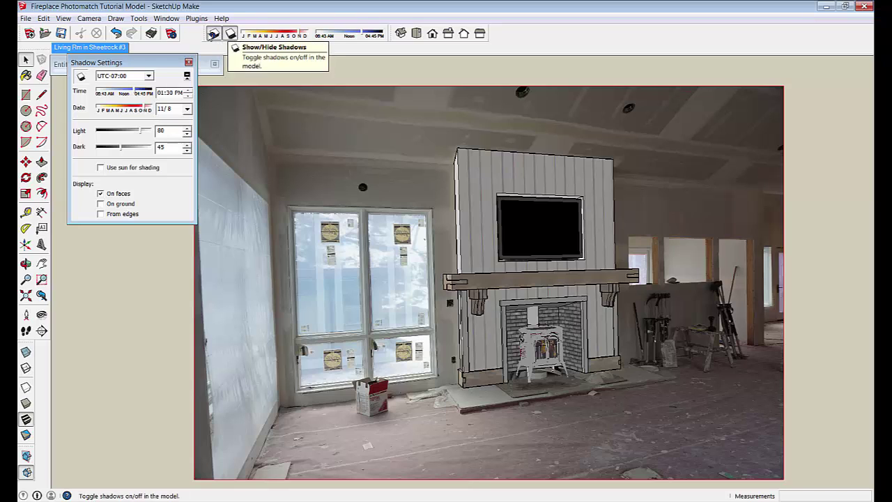
{"action": "left_click", "coordinate": [212, 37]}
Compare the fireplace with shadows off and on, and examine how it fits into the room photo
{"action": "left_click", "coordinate": [230, 34]}
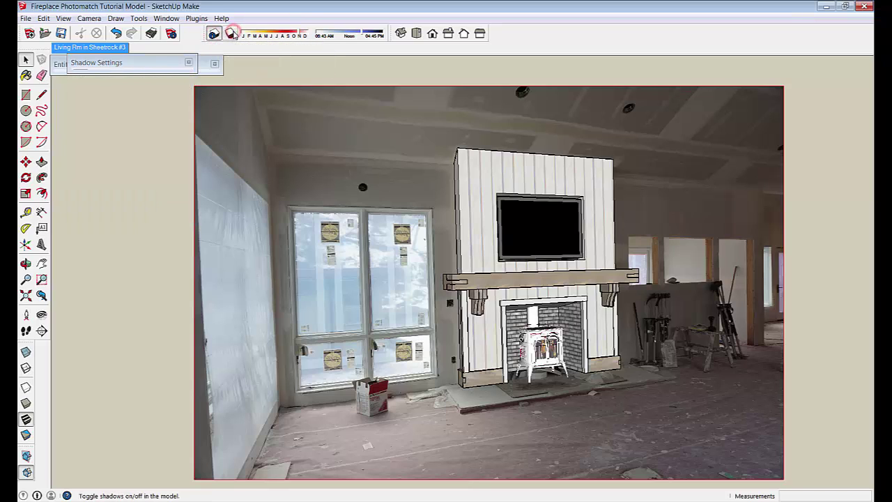
{"action": "left_click", "coordinate": [231, 34]}
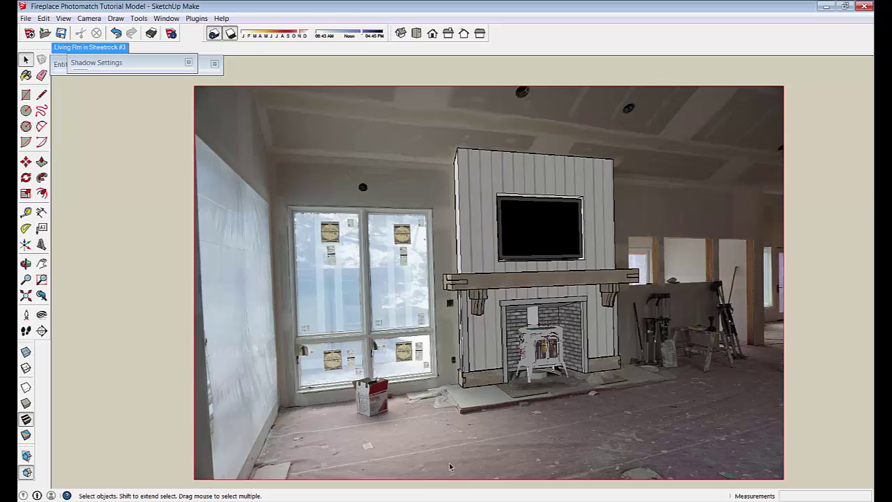
{"action": "scroll", "coordinate": [673, 421], "scroll_direction": "down", "scroll_amount": 1}
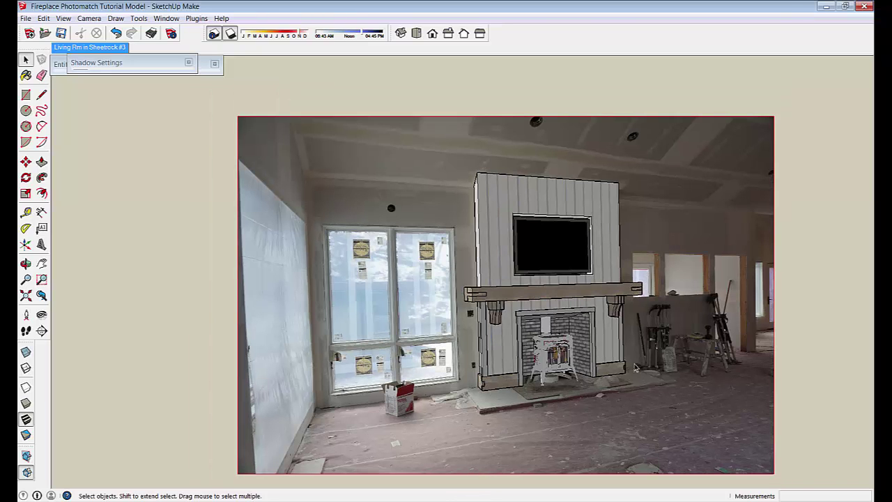
{"action": "scroll", "coordinate": [514, 170], "scroll_direction": "up", "scroll_amount": 1}
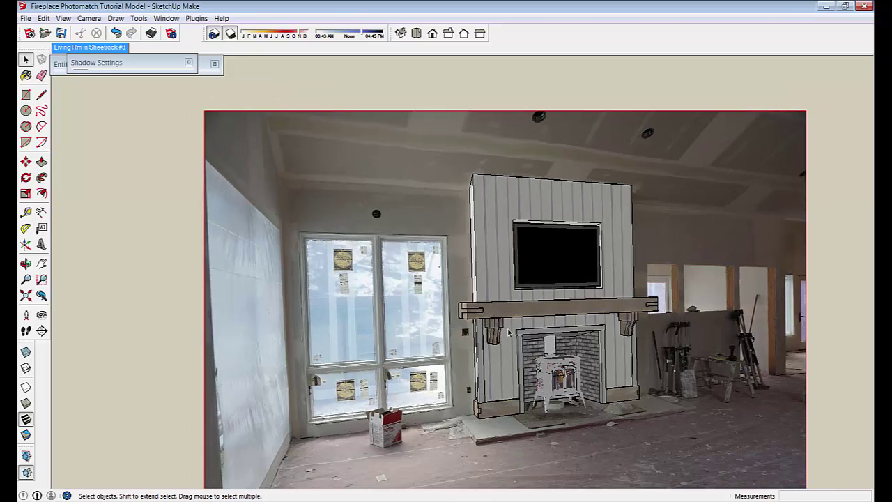
{"action": "scroll", "coordinate": [570, 408], "scroll_direction": "down", "scroll_amount": 1}
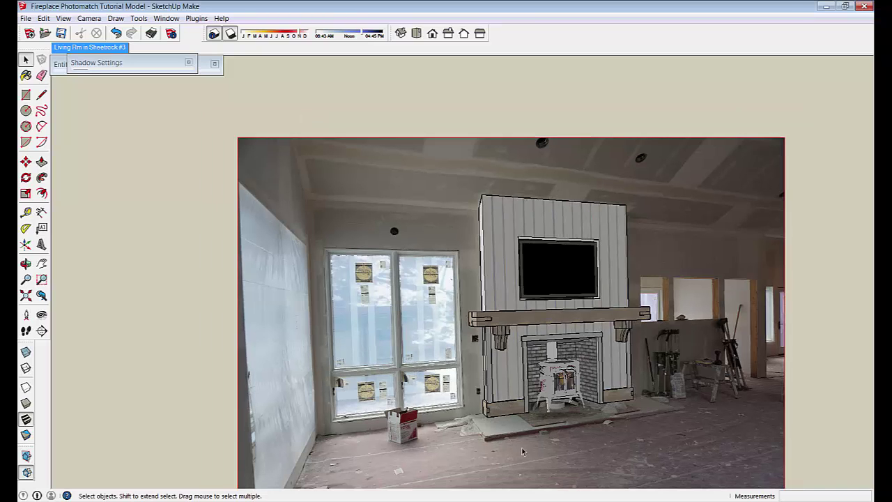
{"action": "scroll", "coordinate": [137, 177], "scroll_direction": "down", "scroll_amount": 2}
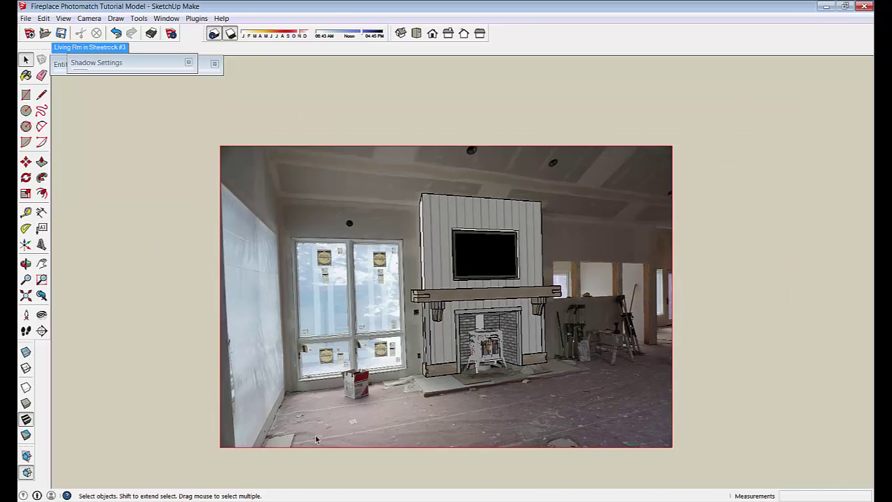
{"action": "scroll", "coordinate": [308, 454], "scroll_direction": "up", "scroll_amount": 2}
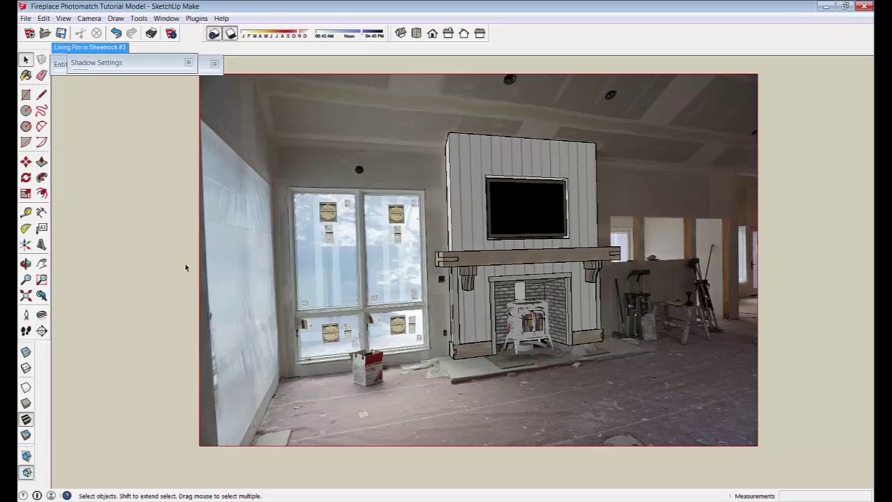